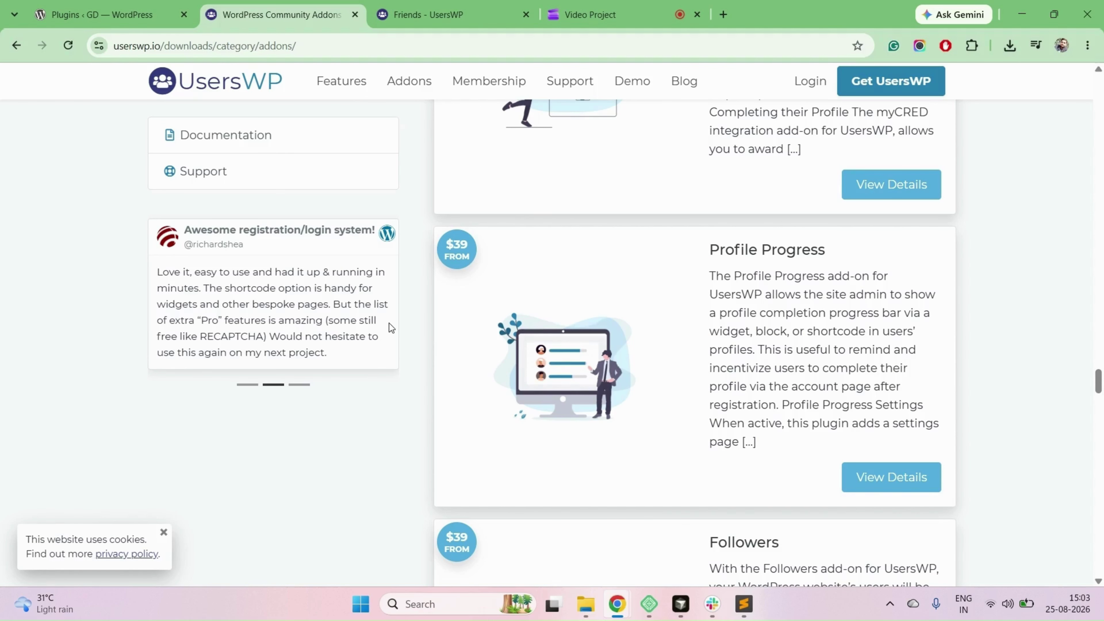
# - Open the Friends add-on's details page from the UsersWP add-ons list and close the duplicate Friends browser tab
pyautogui.scroll(-8, 522, 326)
pyautogui.scroll(-5, 566, 368)
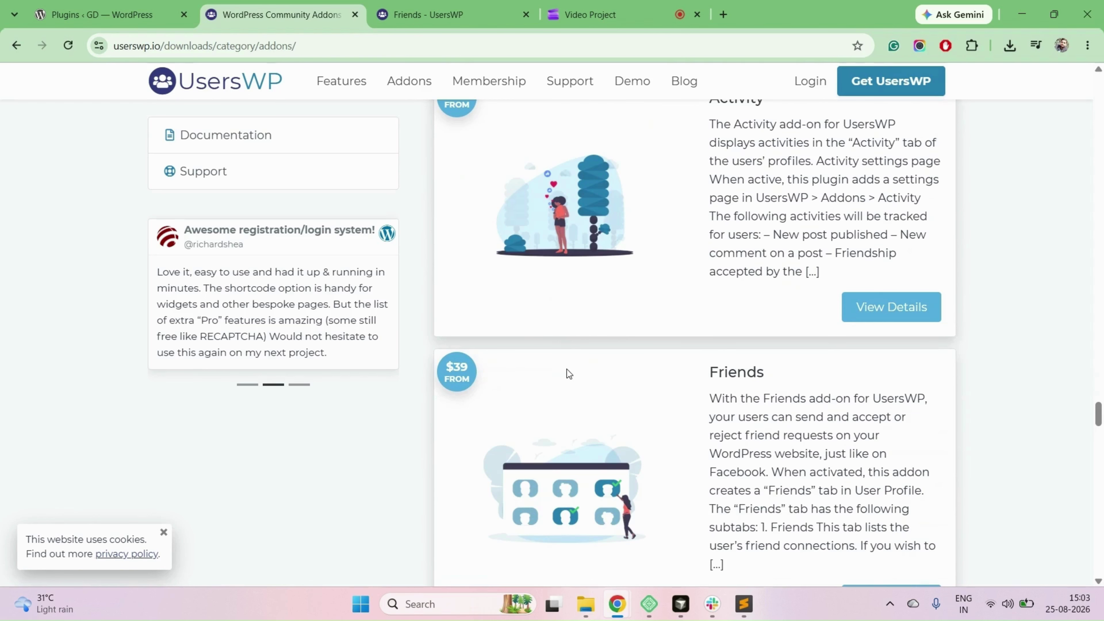
pyautogui.moveTo(778, 375); pyautogui.dragTo(713, 372)
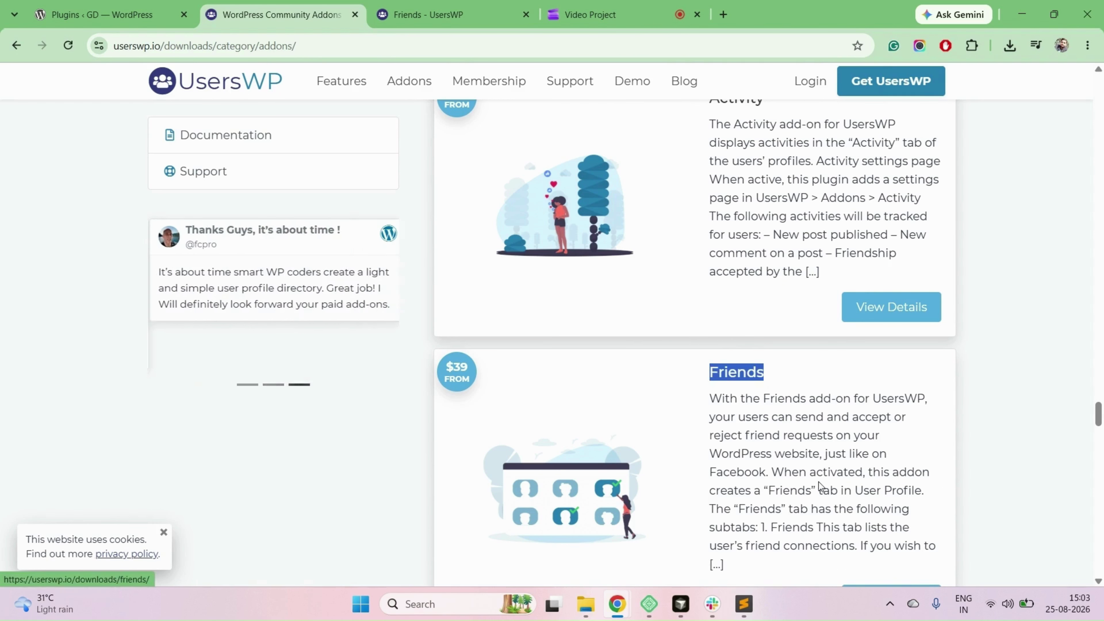
pyautogui.scroll(-3, 822, 478)
pyautogui.click(887, 454)
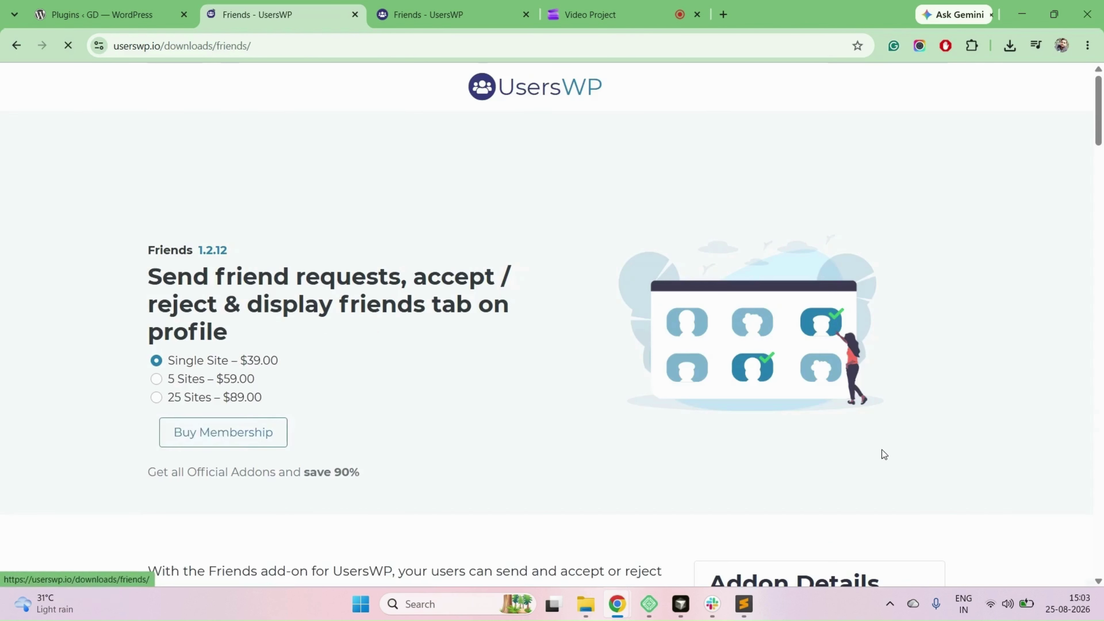
pyautogui.middleClick(444, 15)
# - Read through the Friends add-on description, including its Friends, Pending and Sent subtabs
pyautogui.scroll(-5, 583, 395)
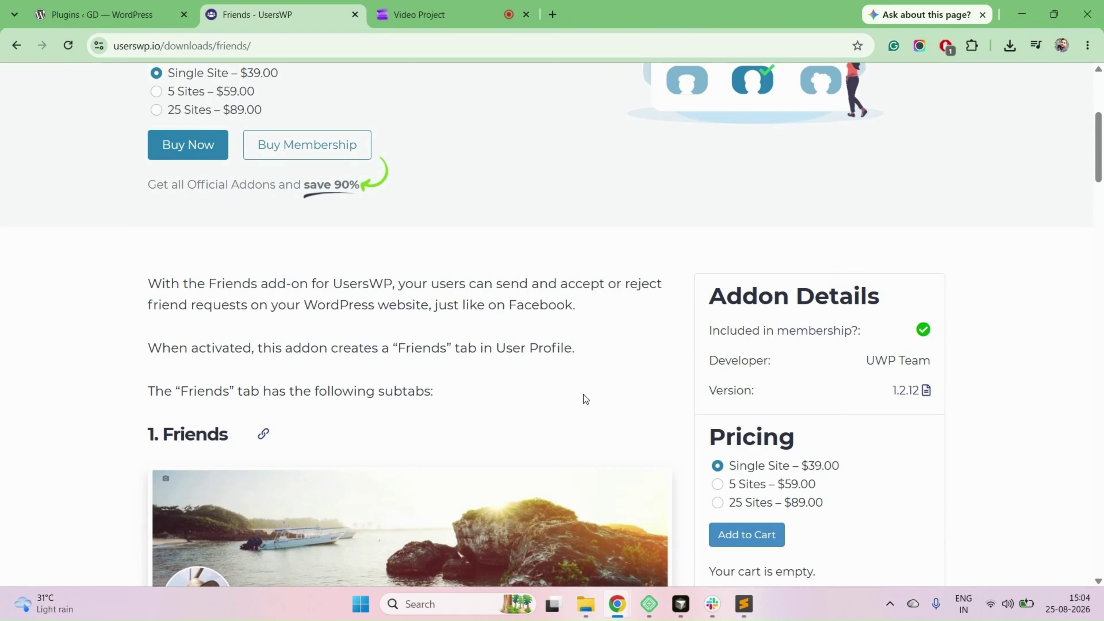
pyautogui.scroll(1, 333, 366)
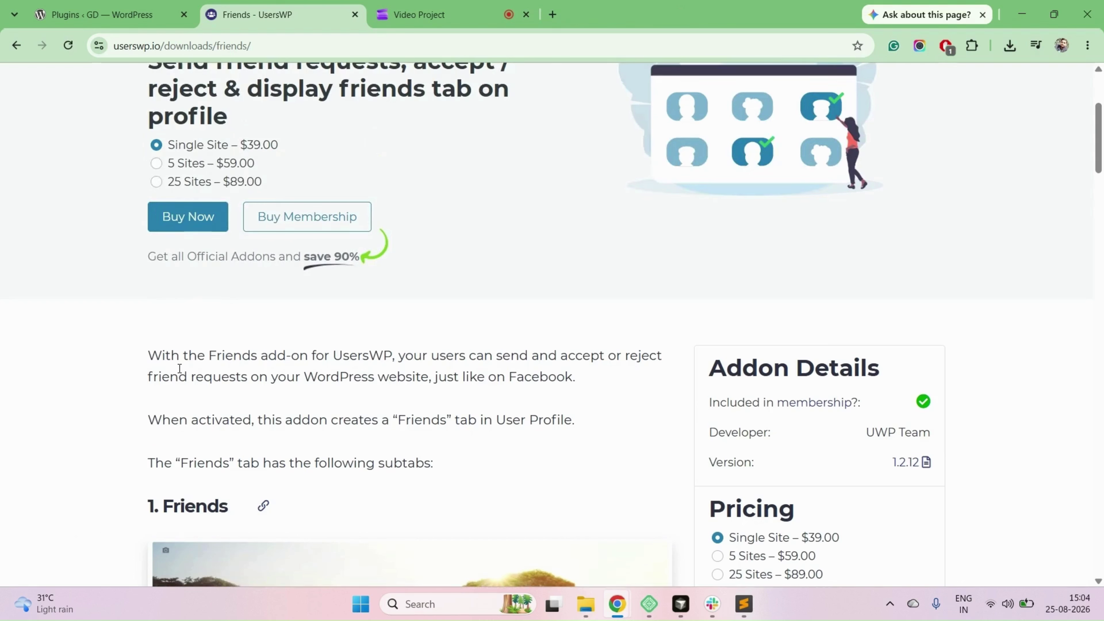
pyautogui.moveTo(150, 358); pyautogui.dragTo(658, 356)
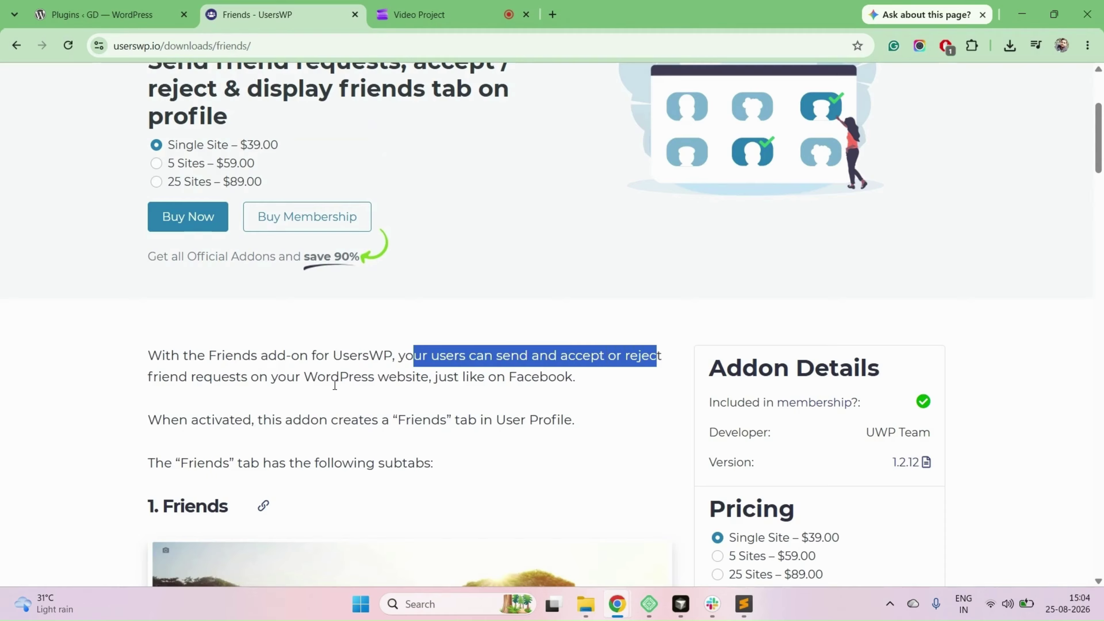
pyautogui.moveTo(162, 377); pyautogui.dragTo(571, 377)
pyautogui.doubleClick(540, 376)
pyautogui.scroll(-3, 575, 370)
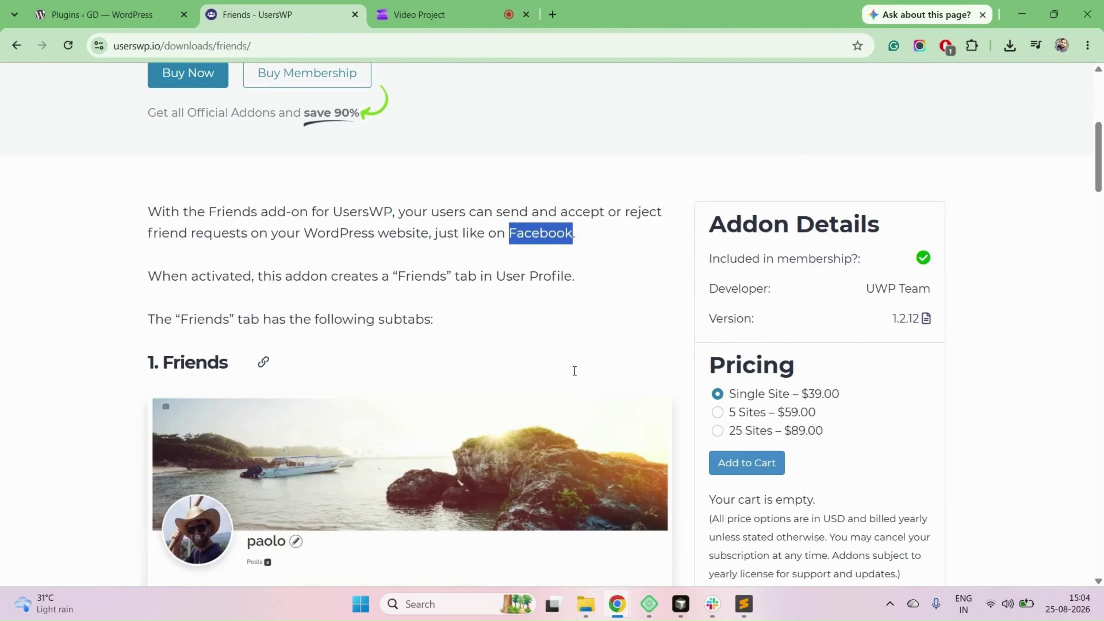
pyautogui.scroll(-6, 574, 371)
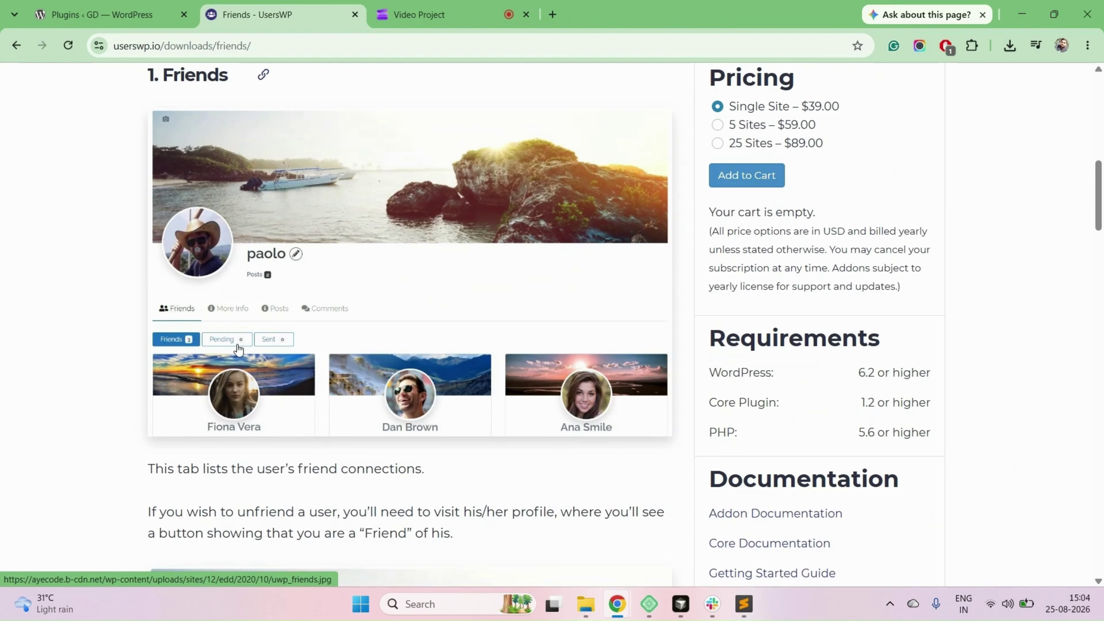
pyautogui.scroll(-15, 367, 349)
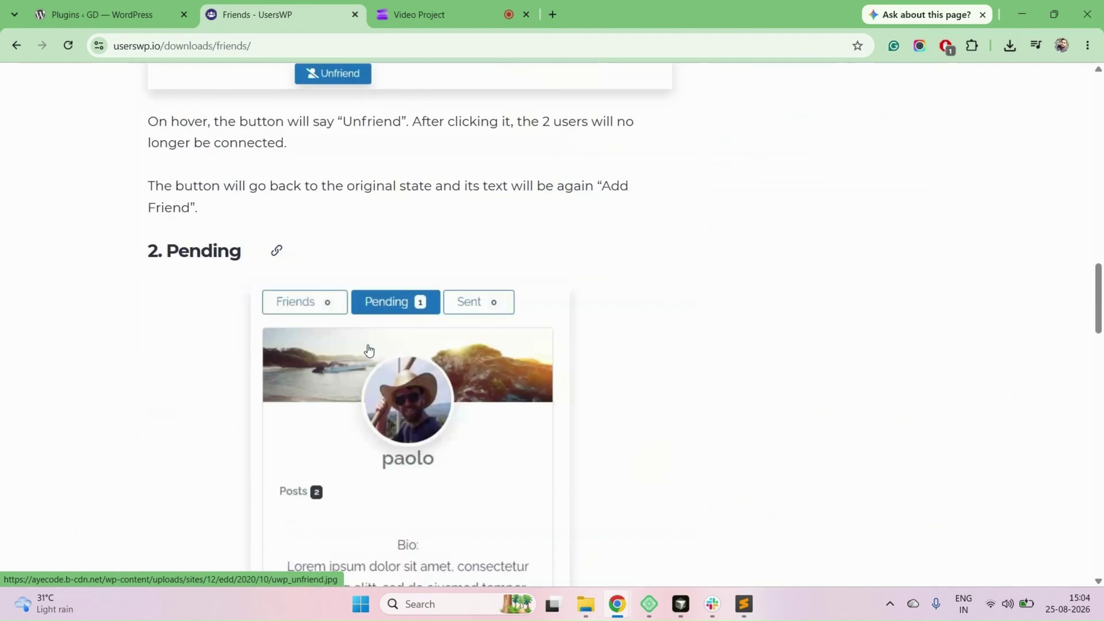
pyautogui.scroll(-10, 369, 355)
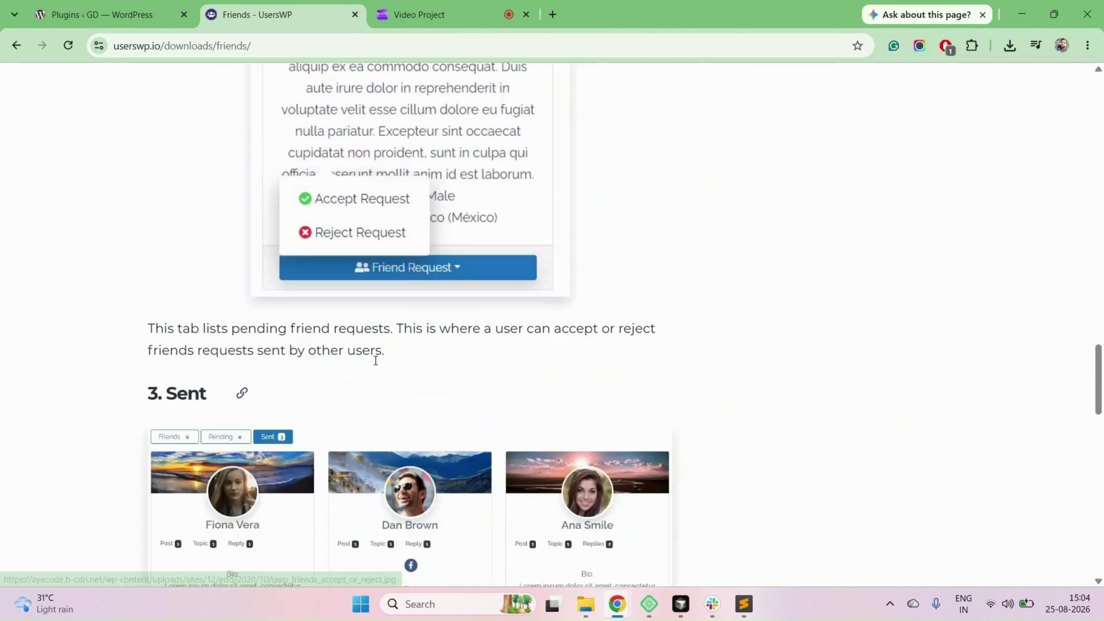
pyautogui.scroll(-5, 375, 360)
pyautogui.scroll(20, 375, 363)
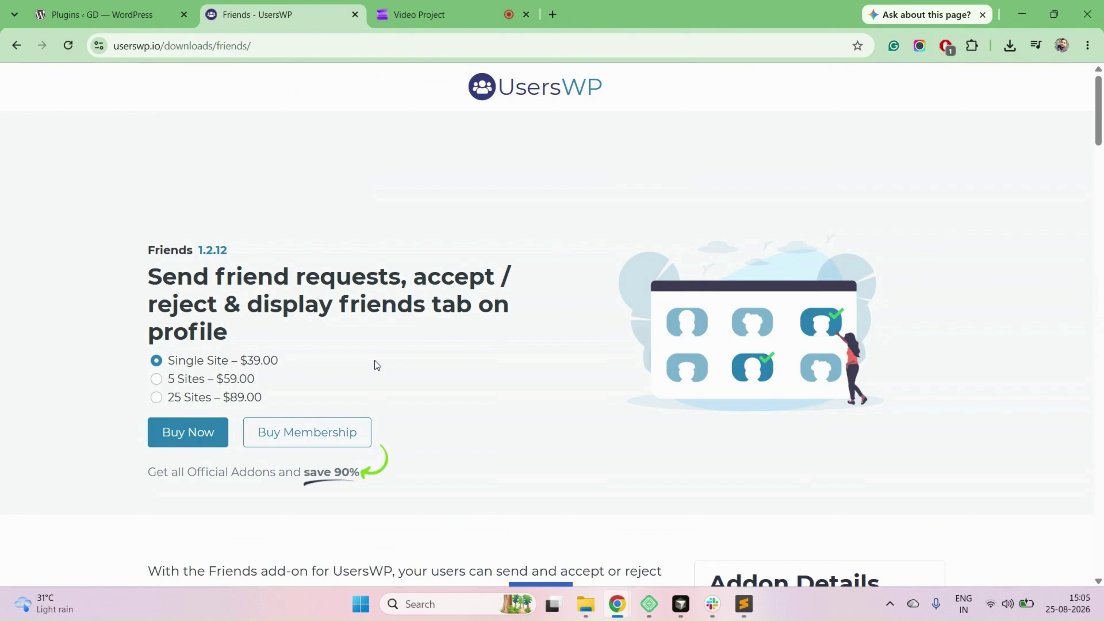
# - In the WordPress admin, upload and install the plugin archive uwp_friends-1.2.12 from the Downloads folder
pyautogui.hotkey('ctrl', 'shift', 'Tab')
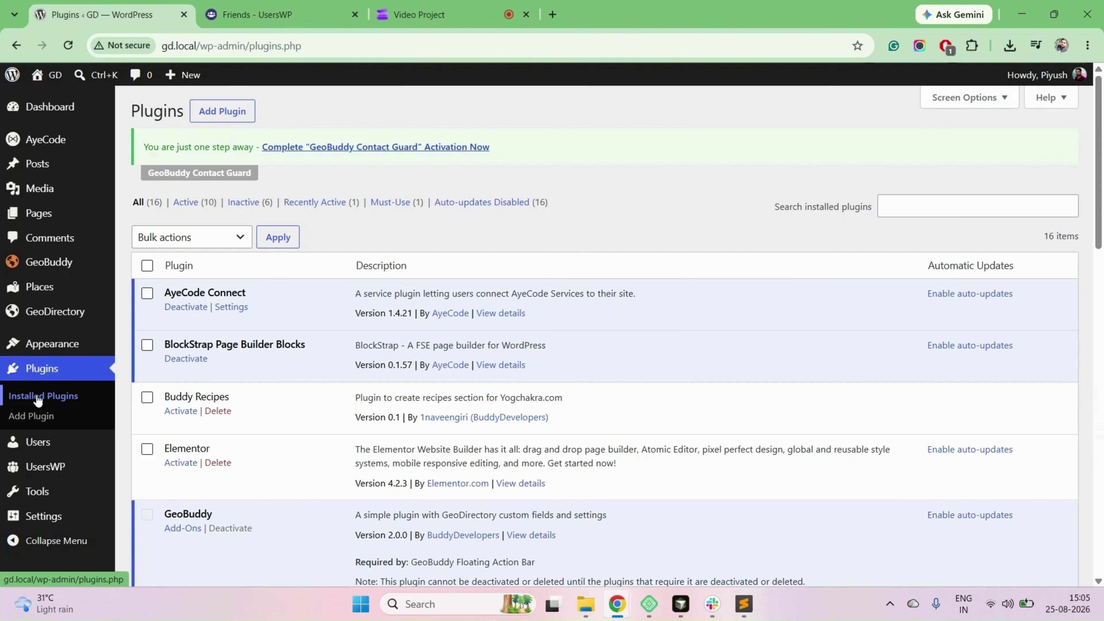
pyautogui.click(39, 415)
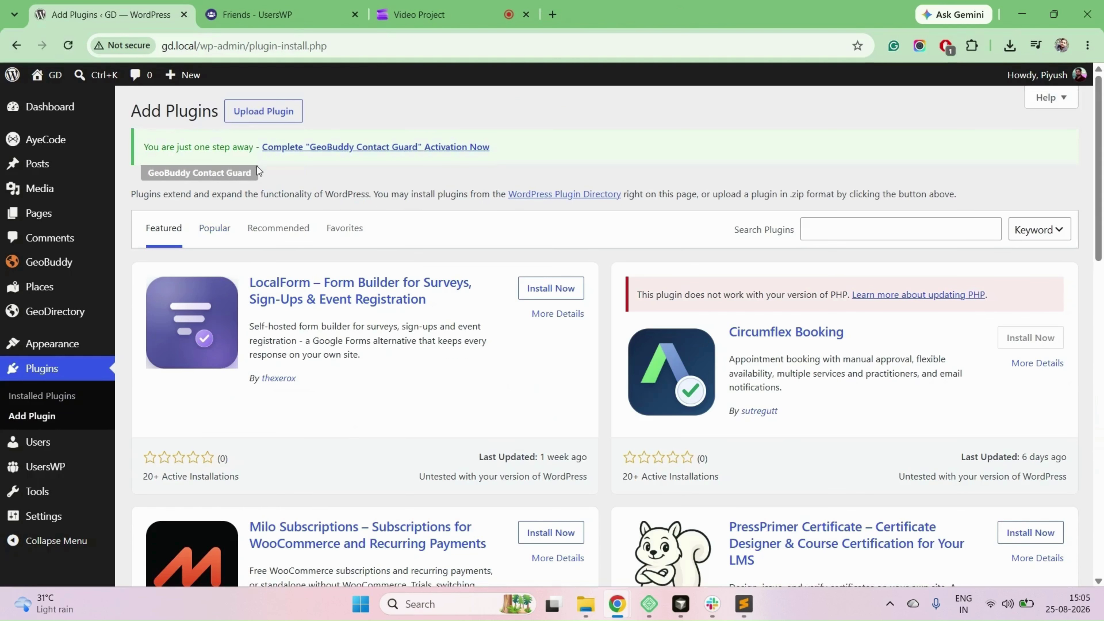
pyautogui.click(263, 111)
pyautogui.click(513, 300)
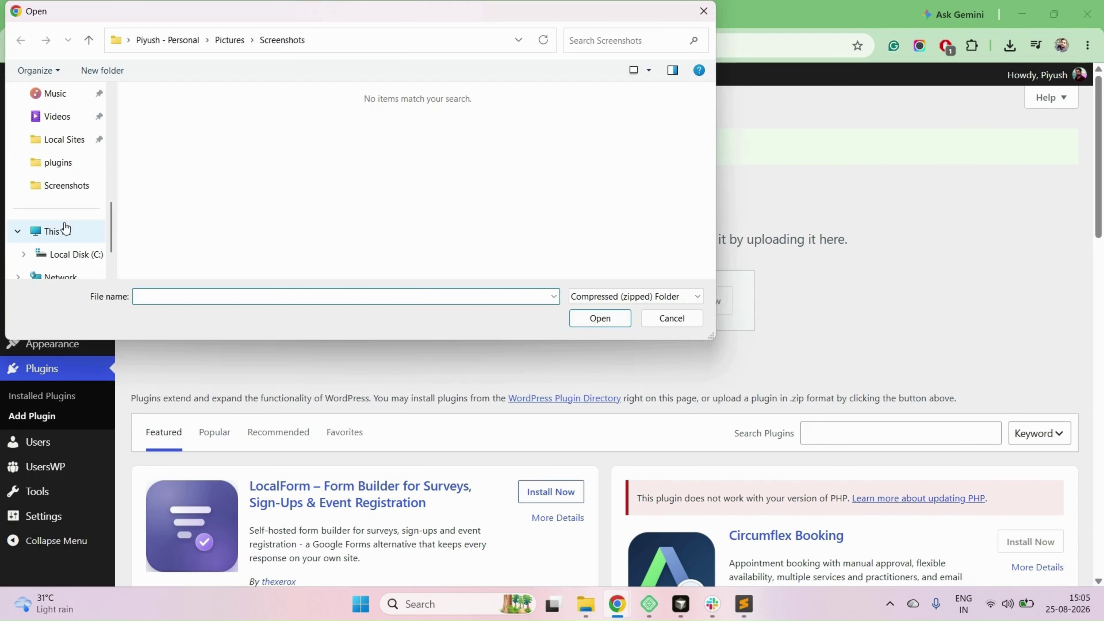
pyautogui.scroll(3, 66, 229)
pyautogui.click(63, 162)
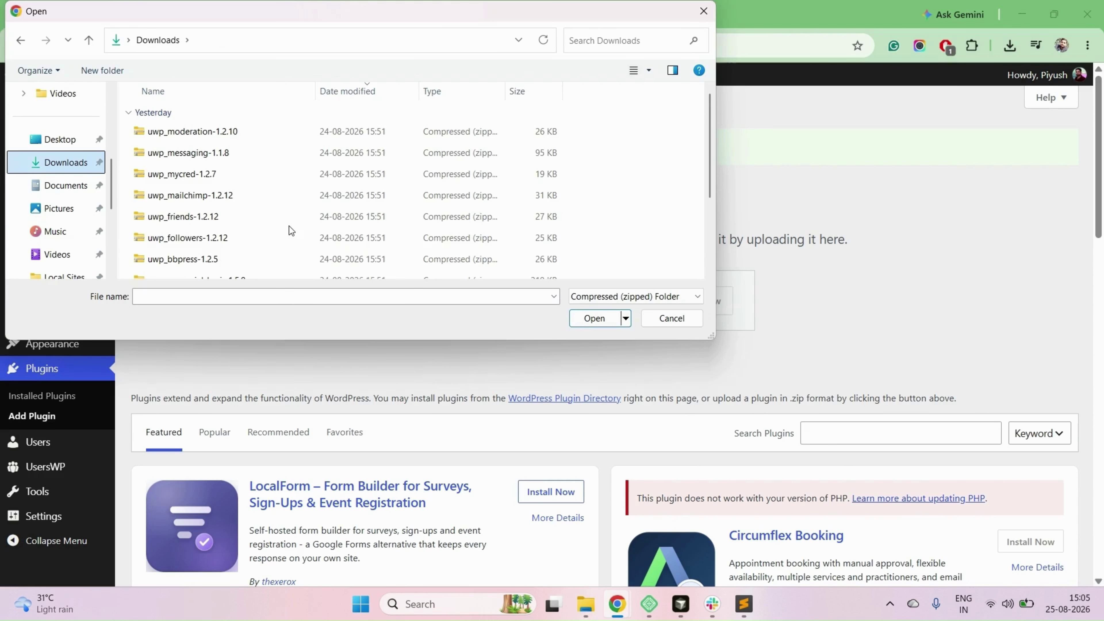
pyautogui.click(180, 218)
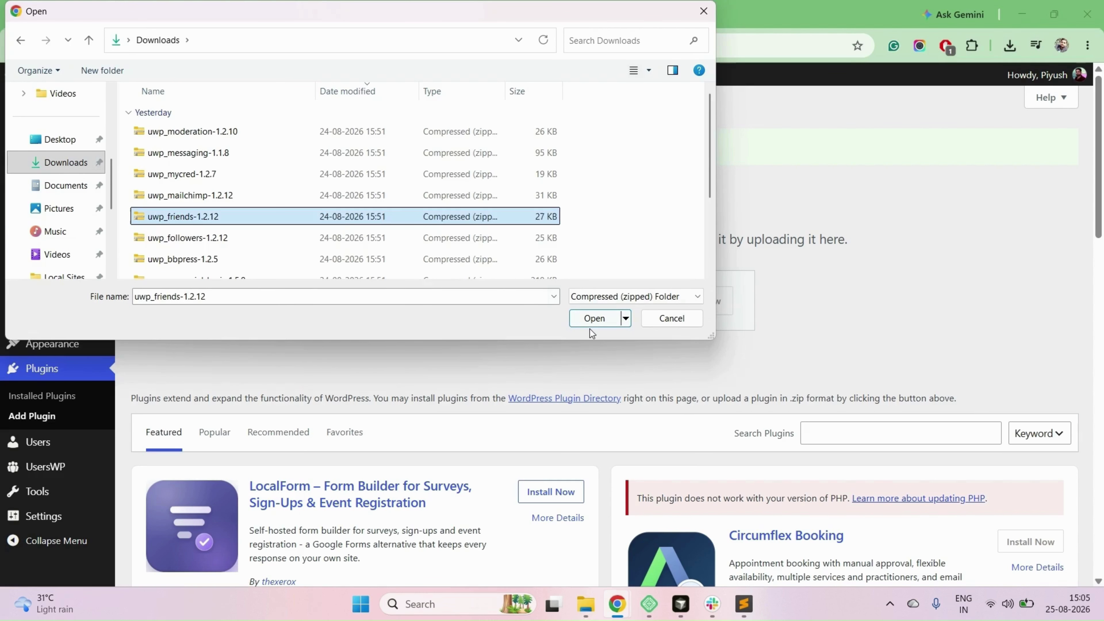
pyautogui.click(591, 324)
pyautogui.click(713, 306)
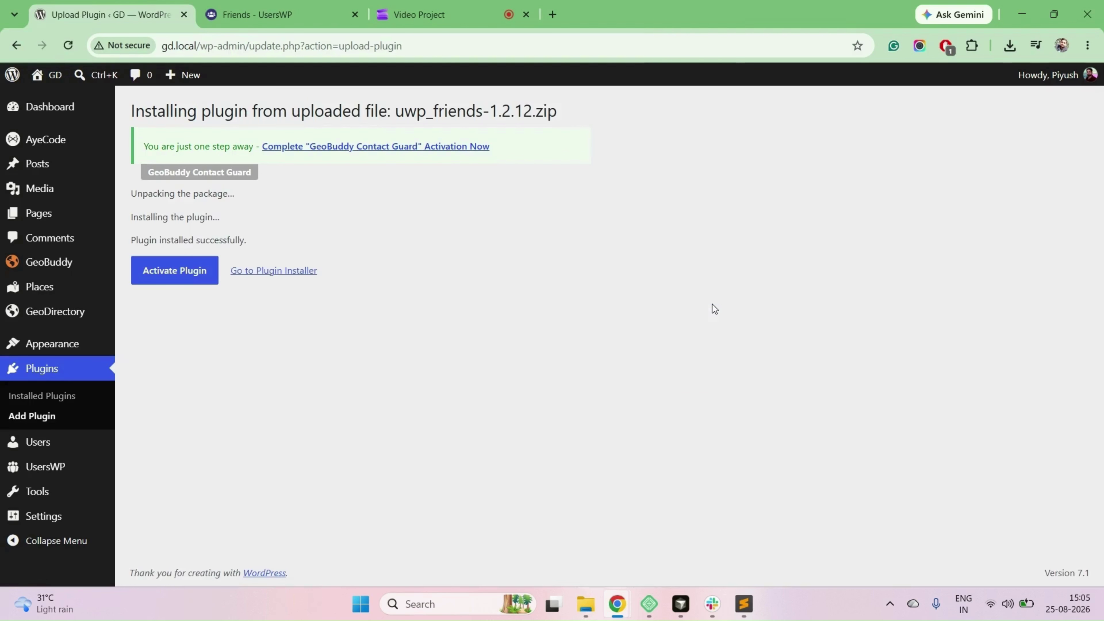
# - Activate the newly installed Friends plugin
pyautogui.moveTo(291, 249); pyautogui.dragTo(141, 187)
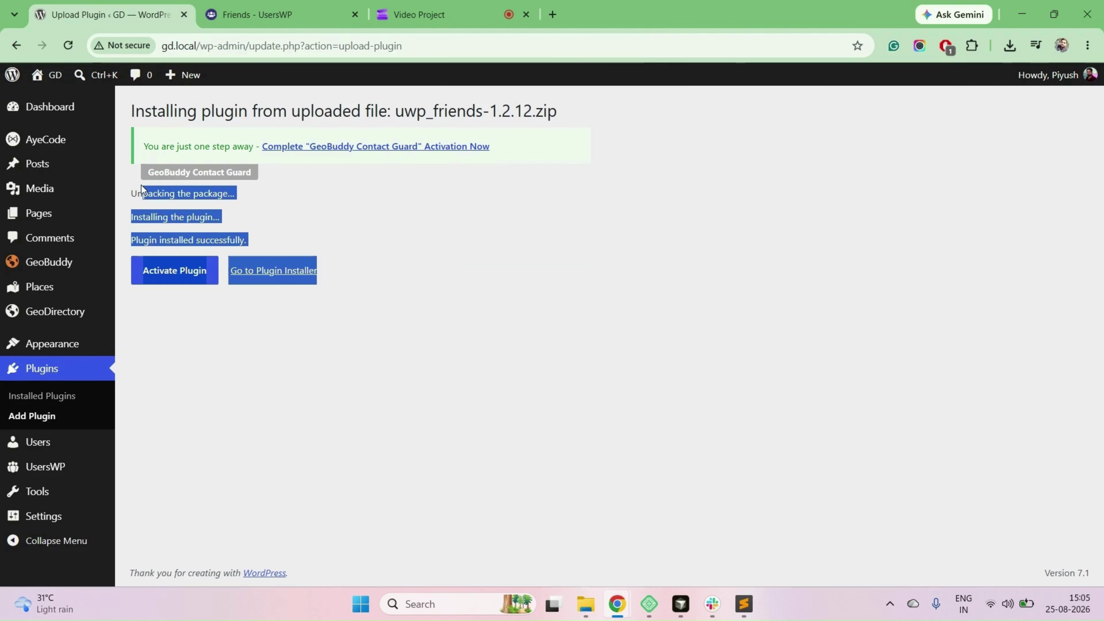
pyautogui.click(174, 270)
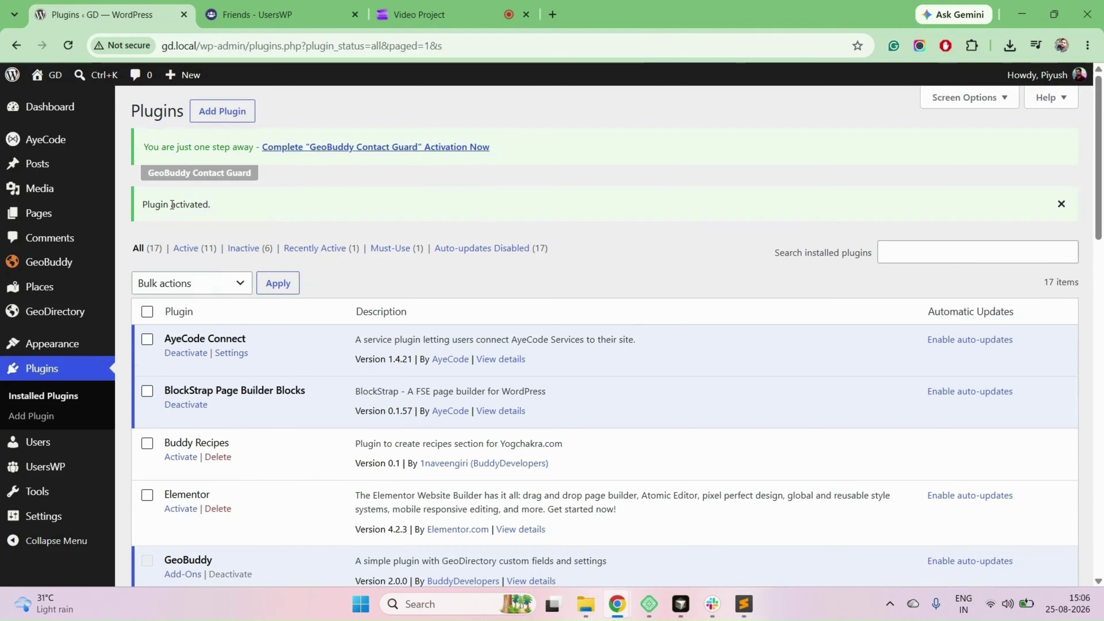
pyautogui.tripleClick(173, 205)
# - Locate UsersWP - Friends among the installed plugins and activate the UsersWP - Followers plugin as well
pyautogui.scroll(-10, 316, 415)
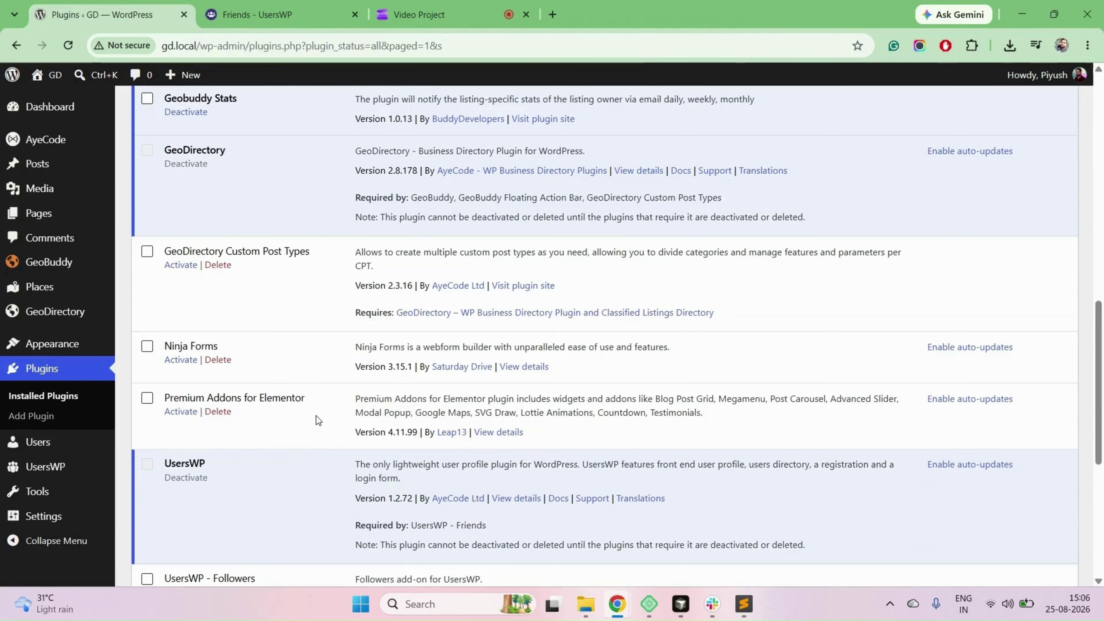
pyautogui.scroll(-6, 316, 416)
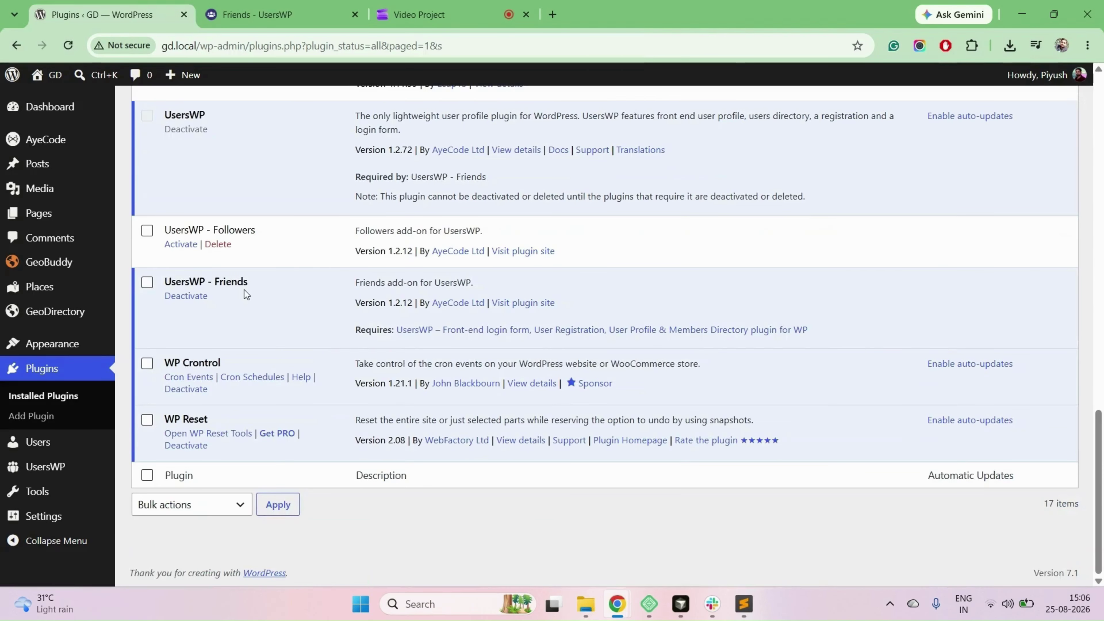
pyautogui.moveTo(247, 283); pyautogui.dragTo(164, 280)
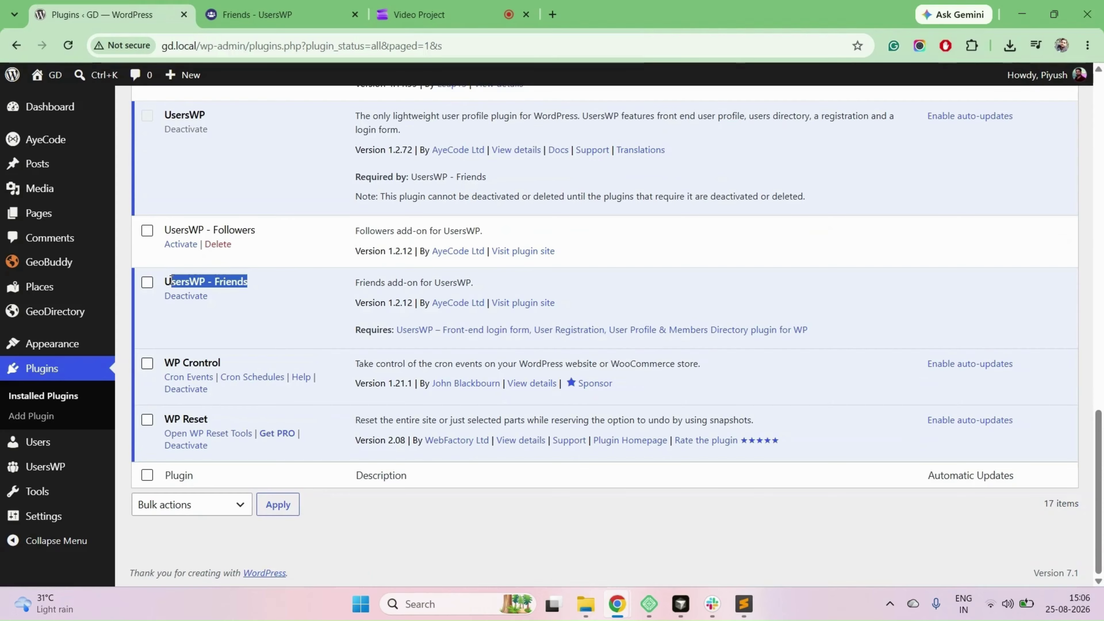
pyautogui.click(283, 278)
pyautogui.click(182, 244)
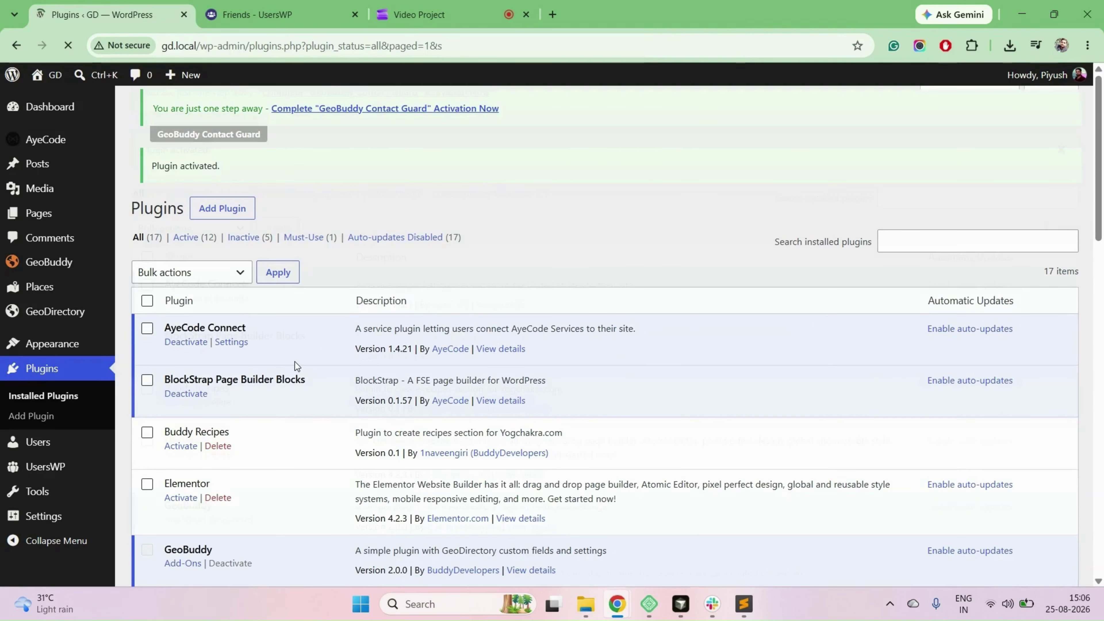
pyautogui.scroll(-10, 277, 420)
pyautogui.scroll(7, 272, 425)
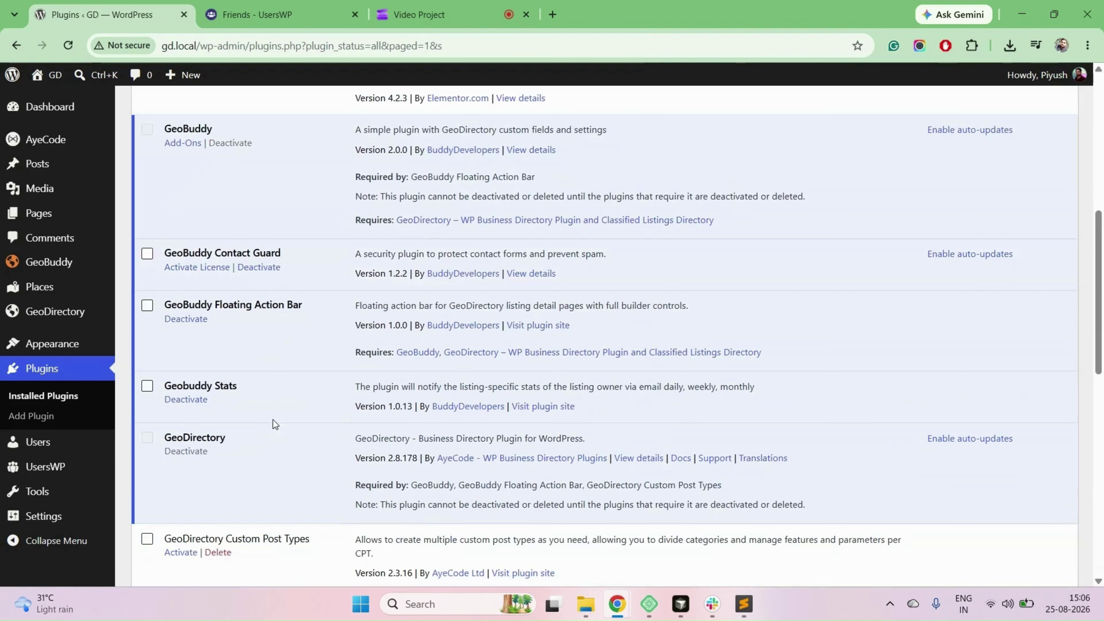
# - Open the UsersWP Form Builder's Profile Tabs settings in a new browser tab and load the site's front end in another
pyautogui.keyDown('ctrl'); pyautogui.keyDown('shift'); pyautogui.click(156, 464); pyautogui.keyUp('shift'); pyautogui.keyUp('ctrl')
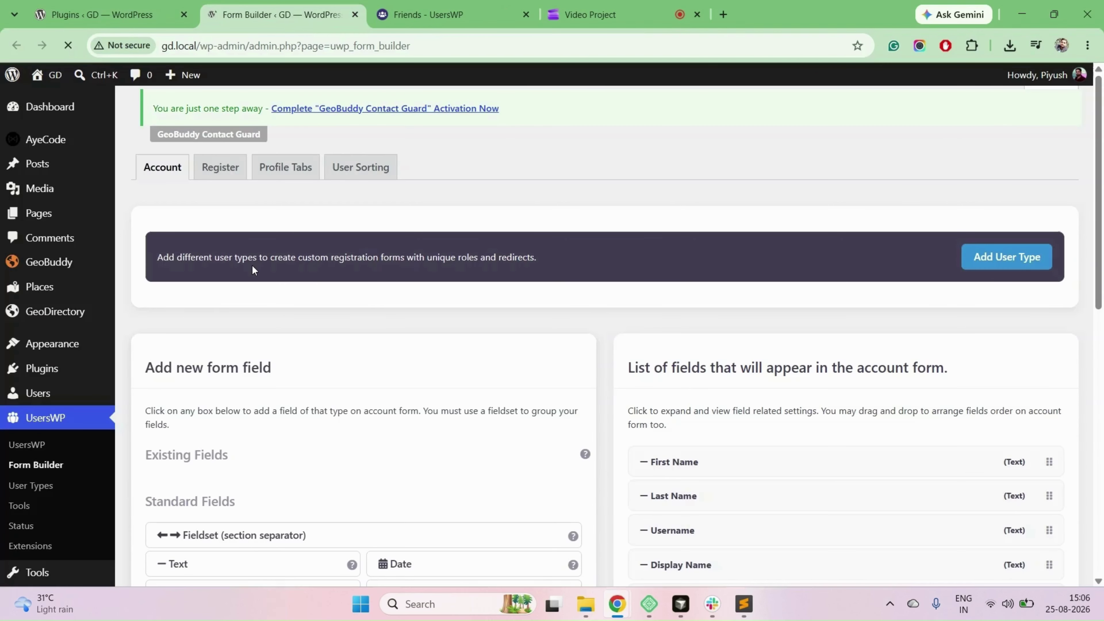
pyautogui.click(280, 113)
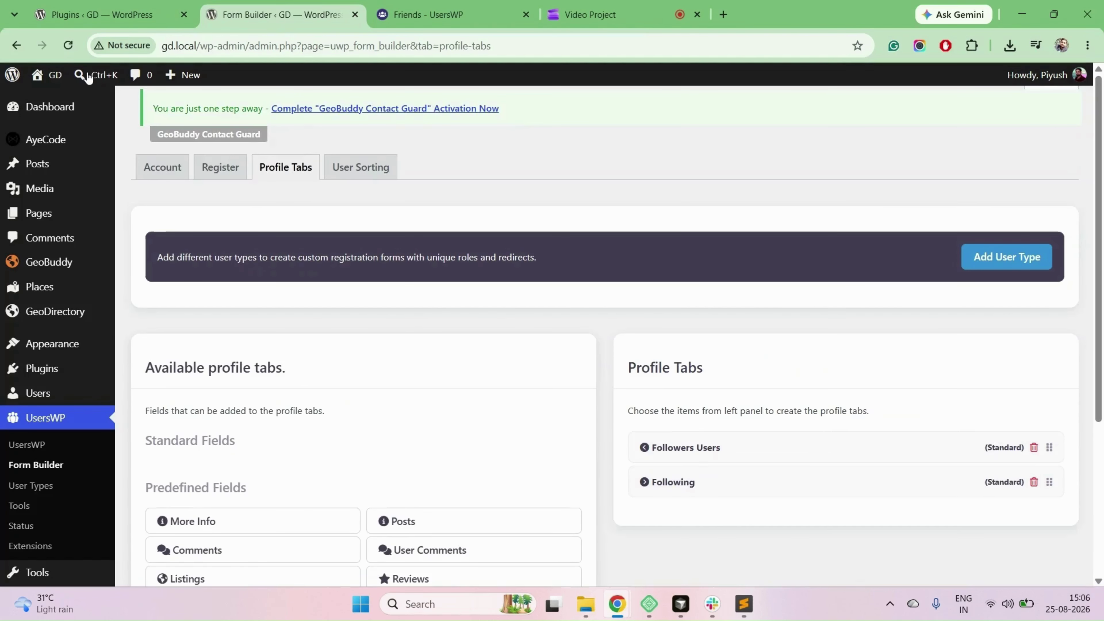
pyautogui.keyDown('ctrl'); pyautogui.click(49, 96); pyautogui.keyUp('ctrl')
pyautogui.scroll(-5, 454, 274)
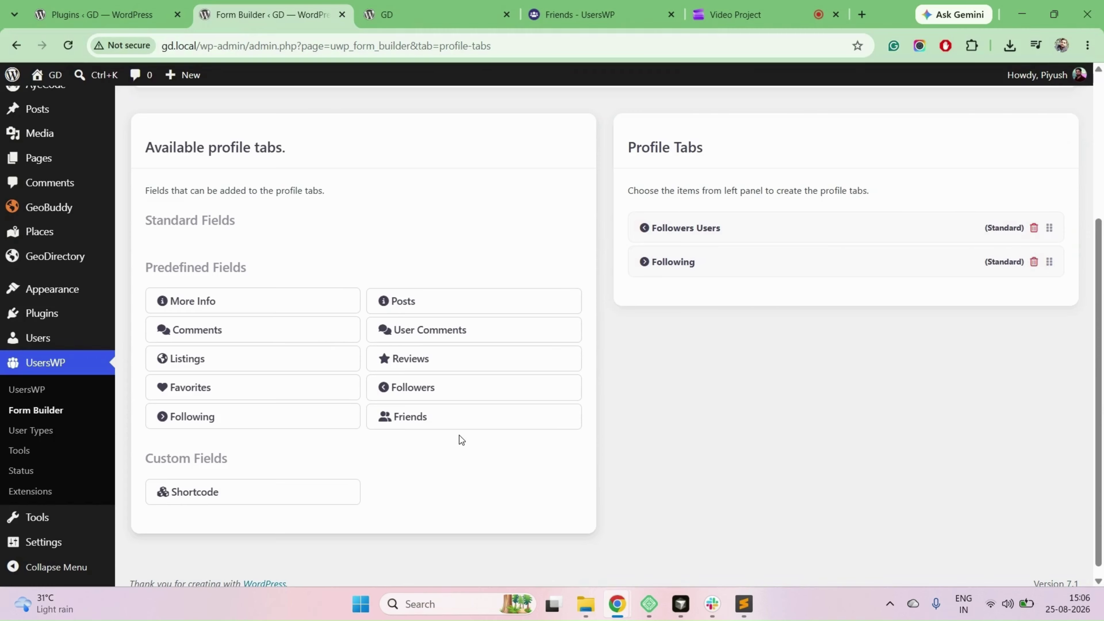
pyautogui.click(440, 417)
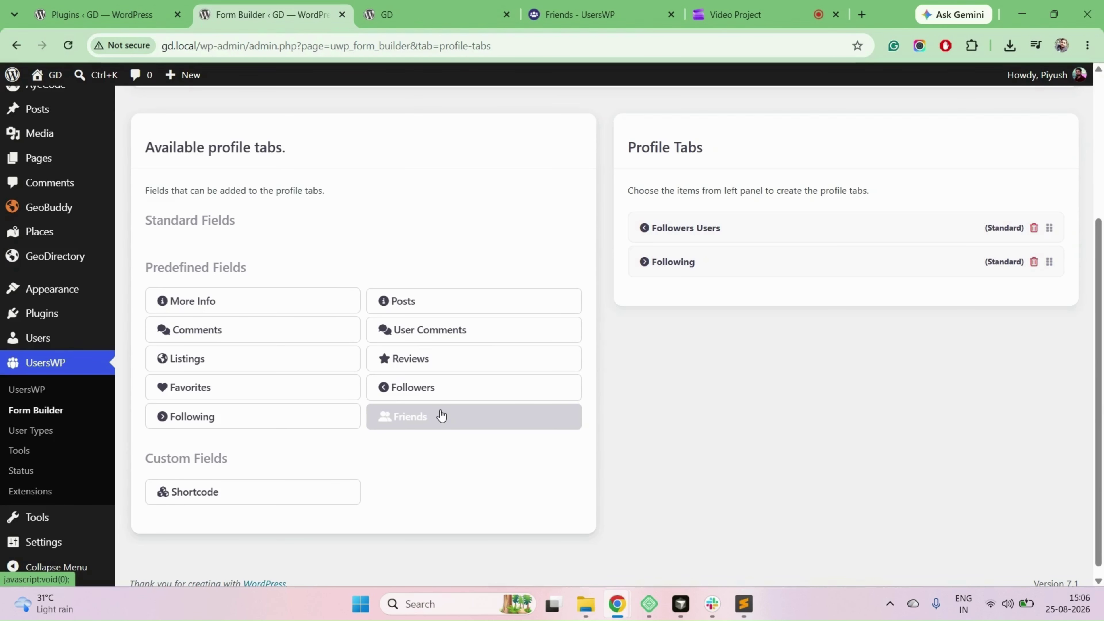
# - Open the logged-in account's front-end profile and compare its tabs with the Form Builder's Profile Tabs list
pyautogui.hotkey('ctrl', 'Tab')
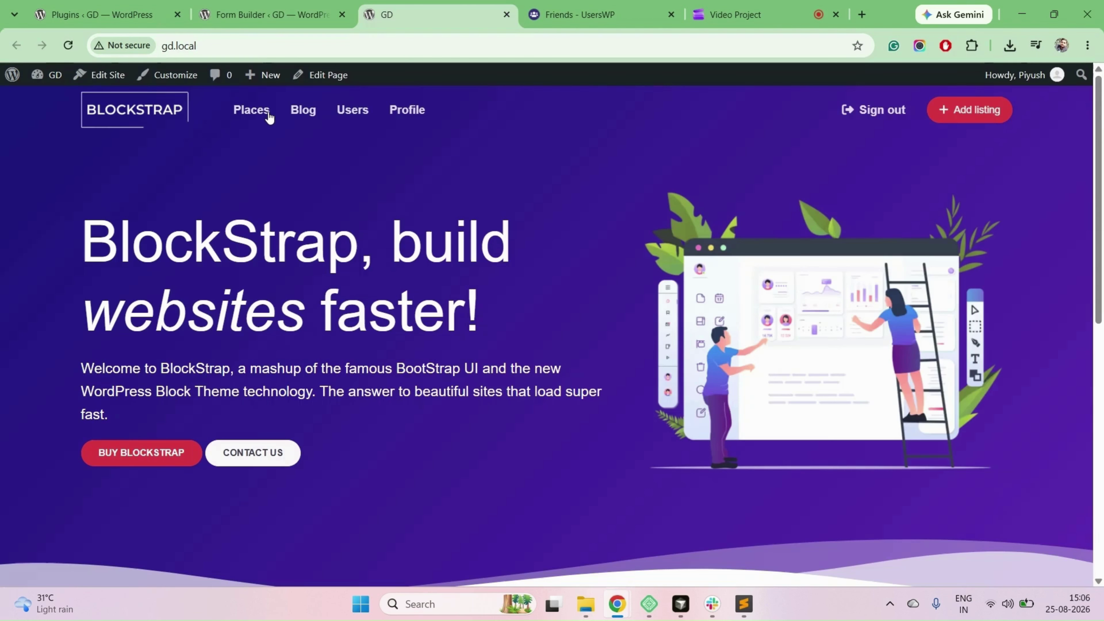
pyautogui.click(394, 116)
pyautogui.scroll(-5, 376, 219)
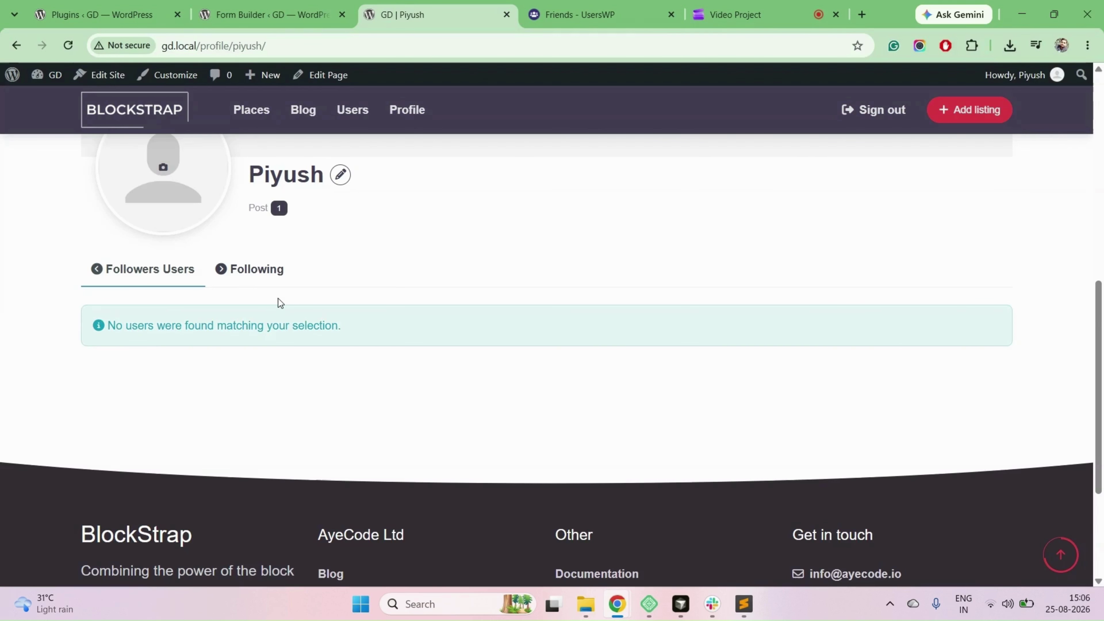
pyautogui.click(218, 8)
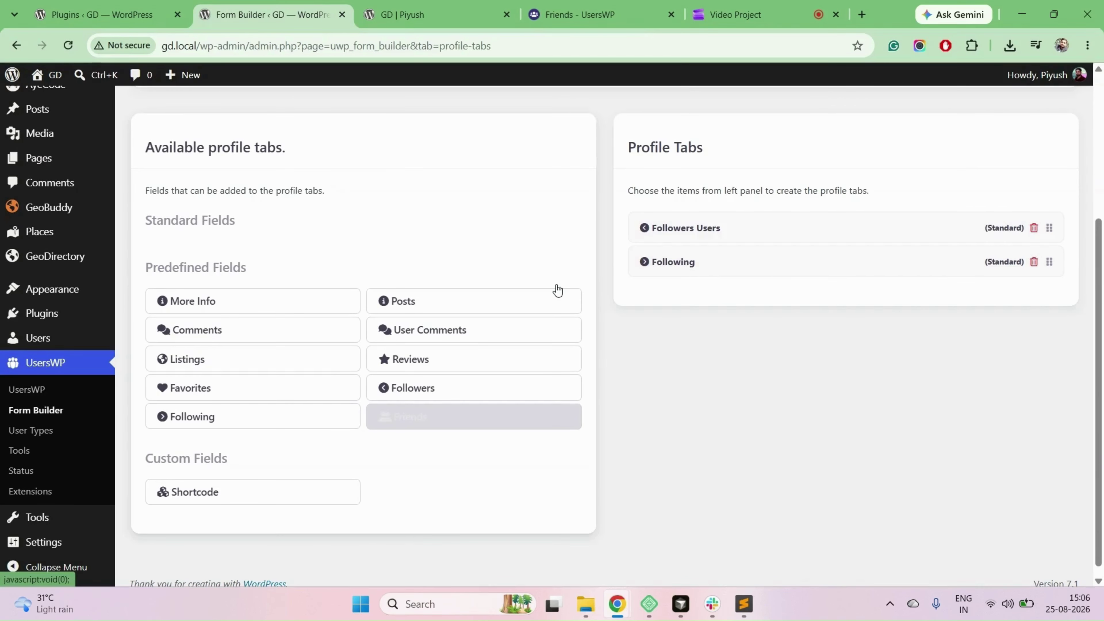
pyautogui.hotkey('ctrl', 'Tab')
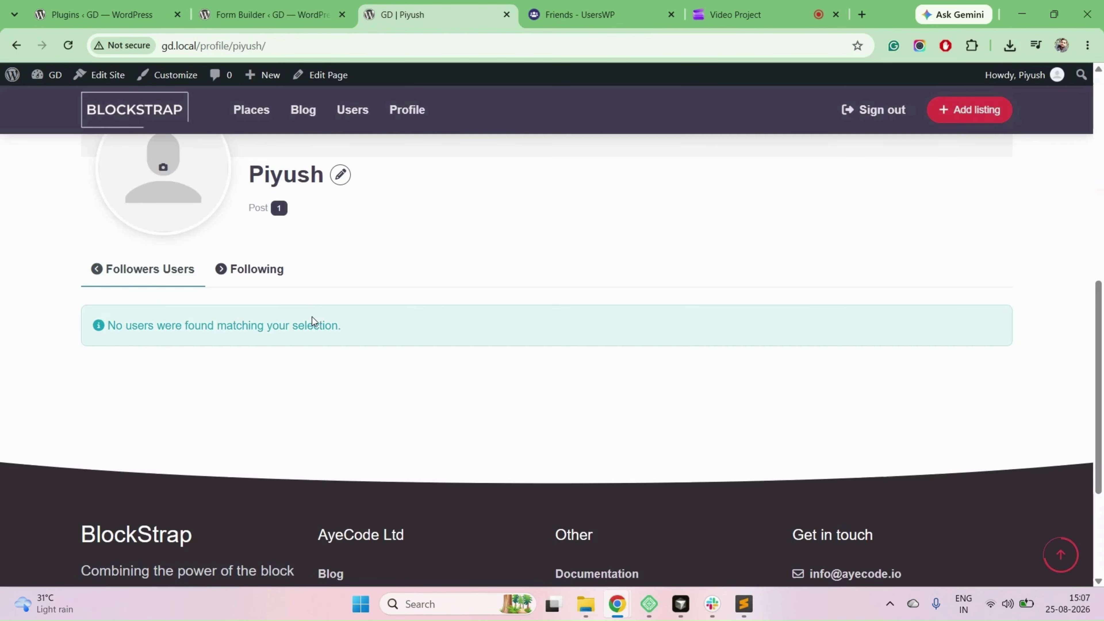
# - Add the predefined Friends field below Following in the Form Builder's Profile Tabs list and save it
pyautogui.hotkey('ctrl', 'shift', 'Tab')
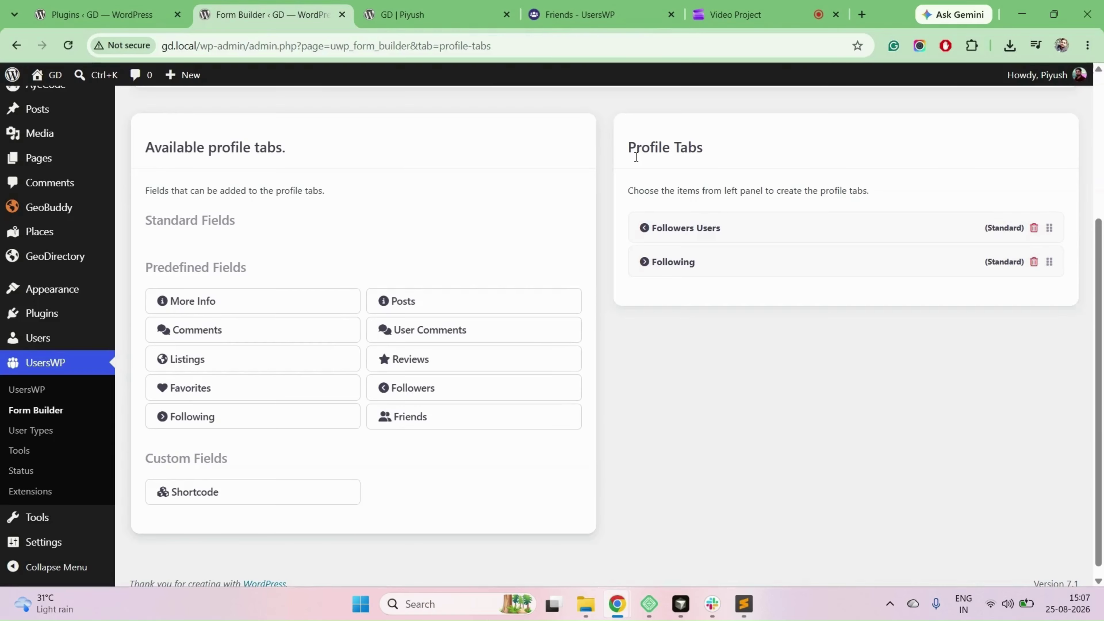
pyautogui.moveTo(410, 417); pyautogui.dragTo(707, 290)
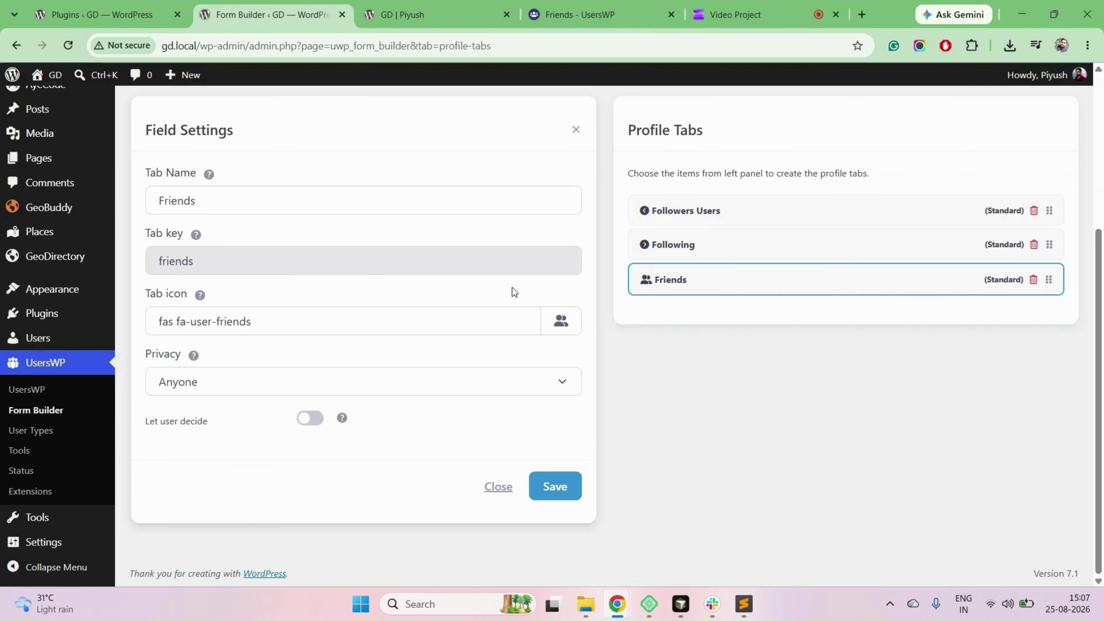
pyautogui.click(572, 499)
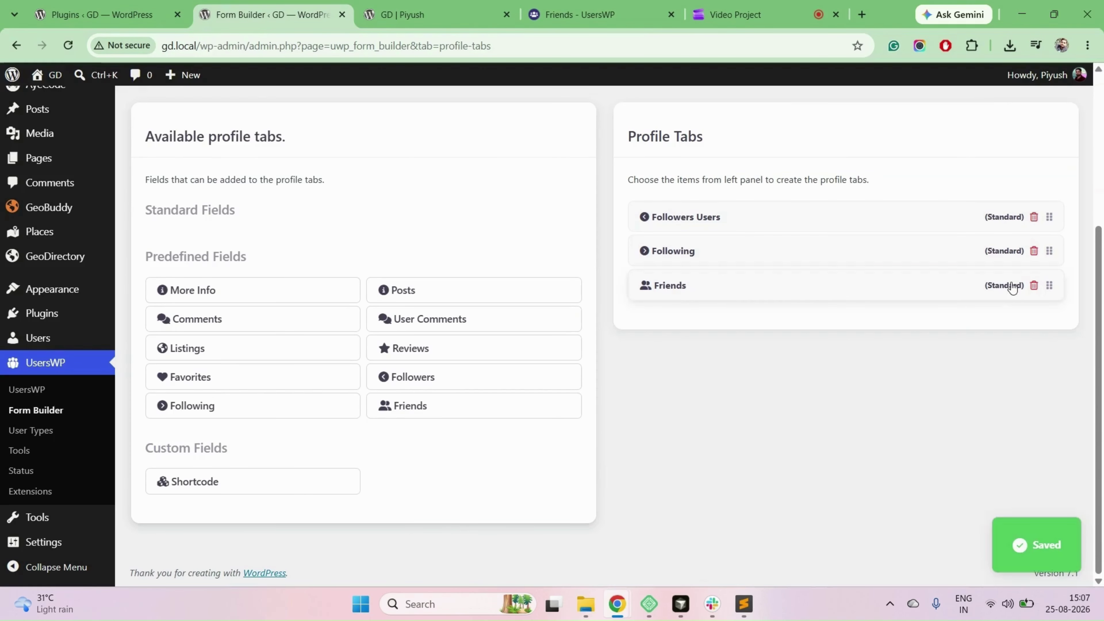
# - Reload the logged-in account's front-end profile and view the Friends tab with its Friends, Pending and Sent sections
pyautogui.click(417, 16)
pyautogui.click(404, 41)
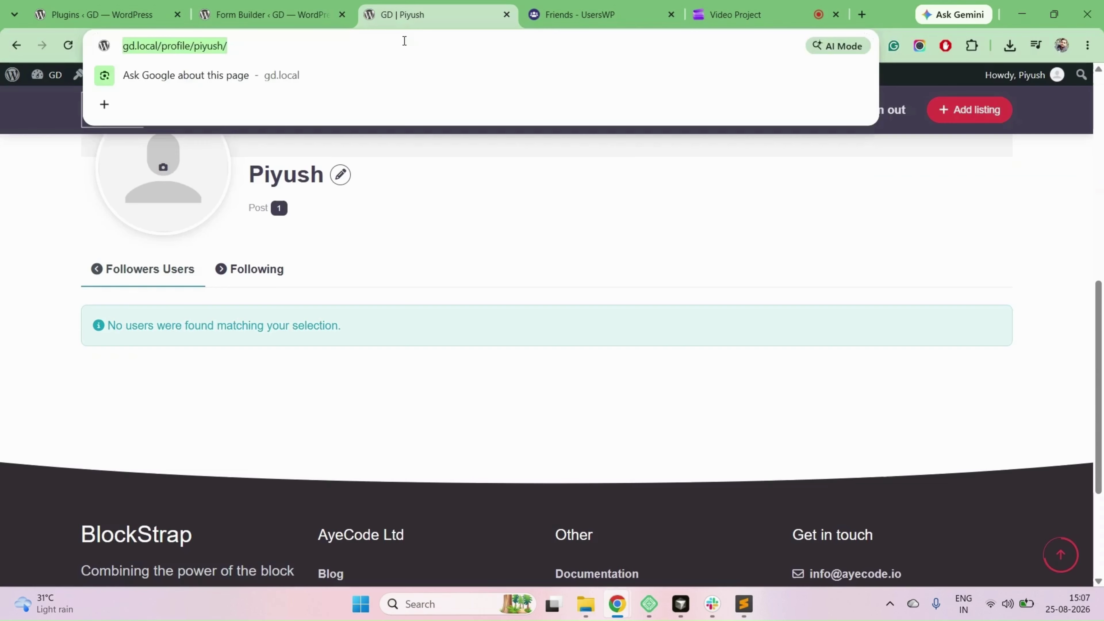
pyautogui.press('Return')
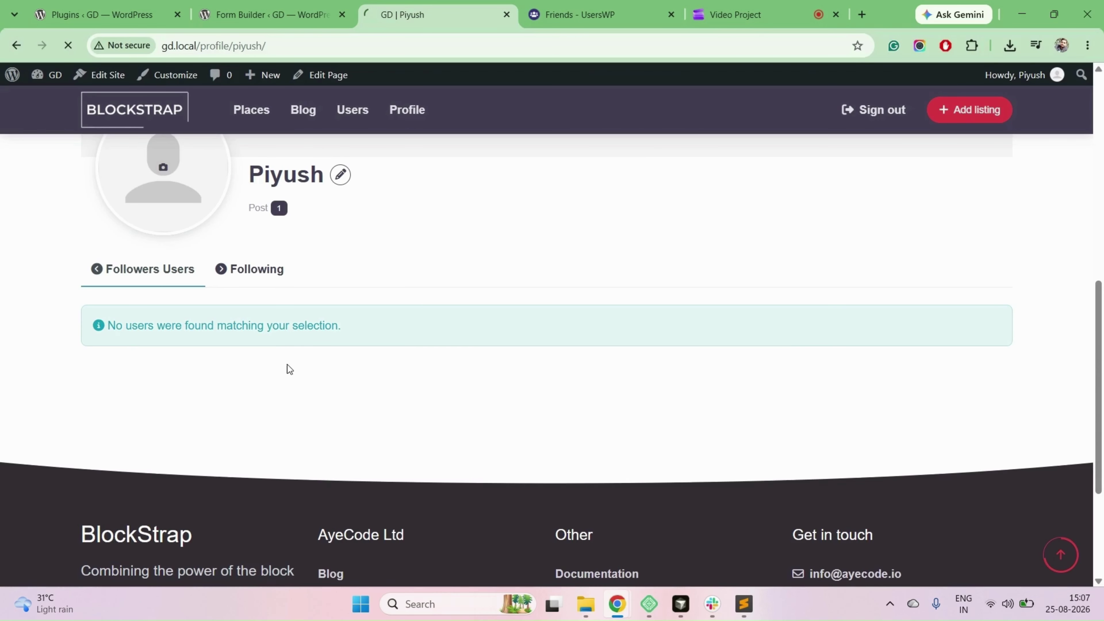
pyautogui.click(334, 269)
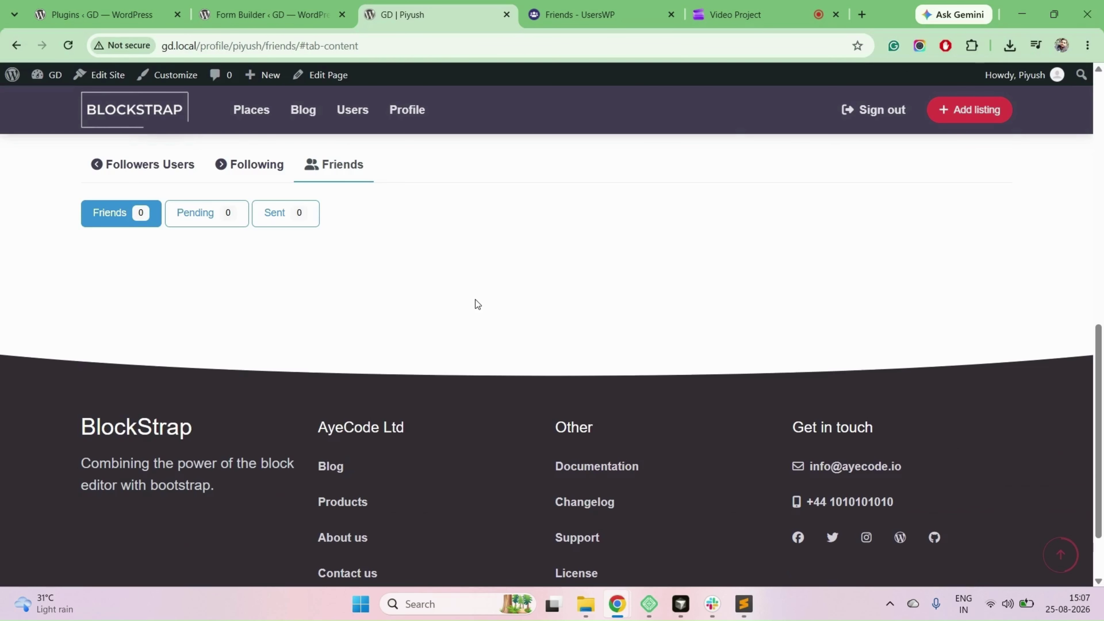
pyautogui.scroll(3, 459, 348)
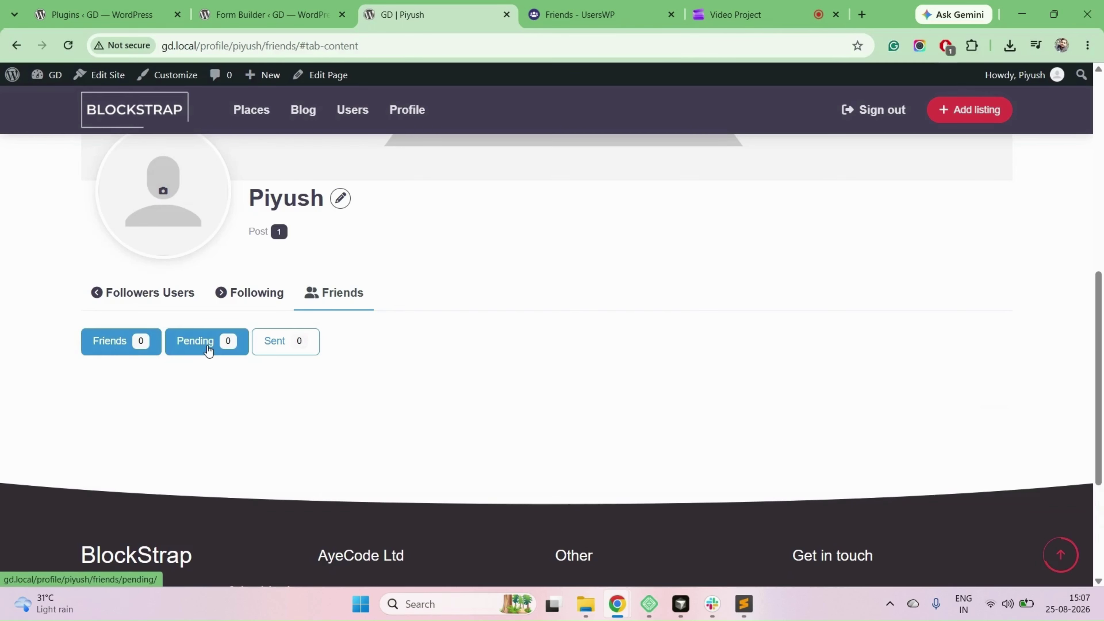
# - Open the Friends tab's field settings in the Form Builder and set its tab name to My Friends
pyautogui.click(170, 15)
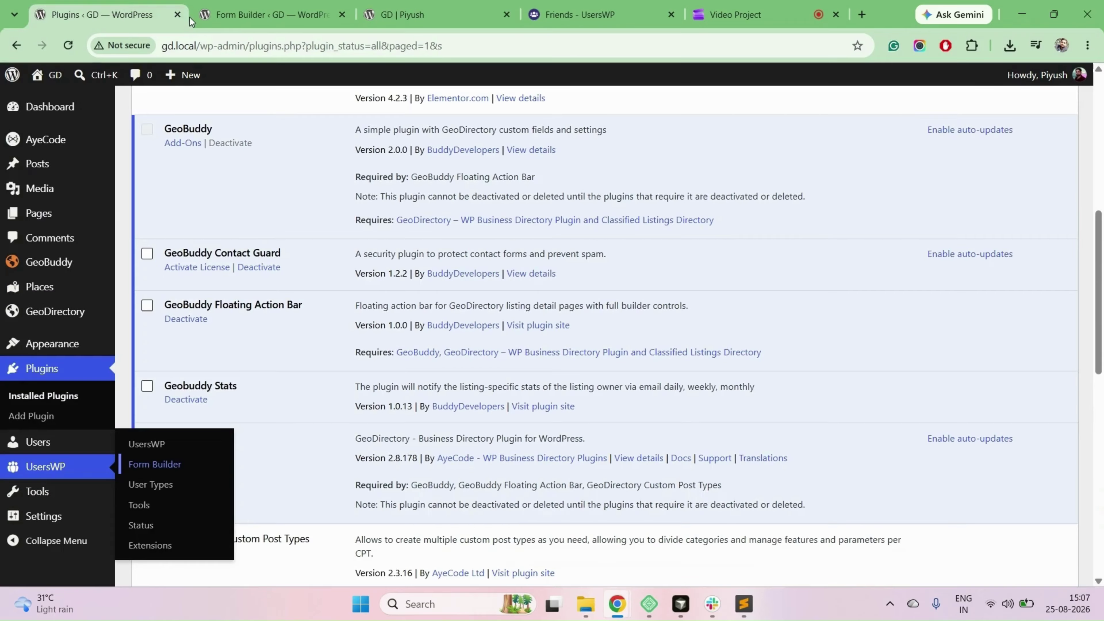
pyautogui.click(193, 15)
pyautogui.click(185, 207)
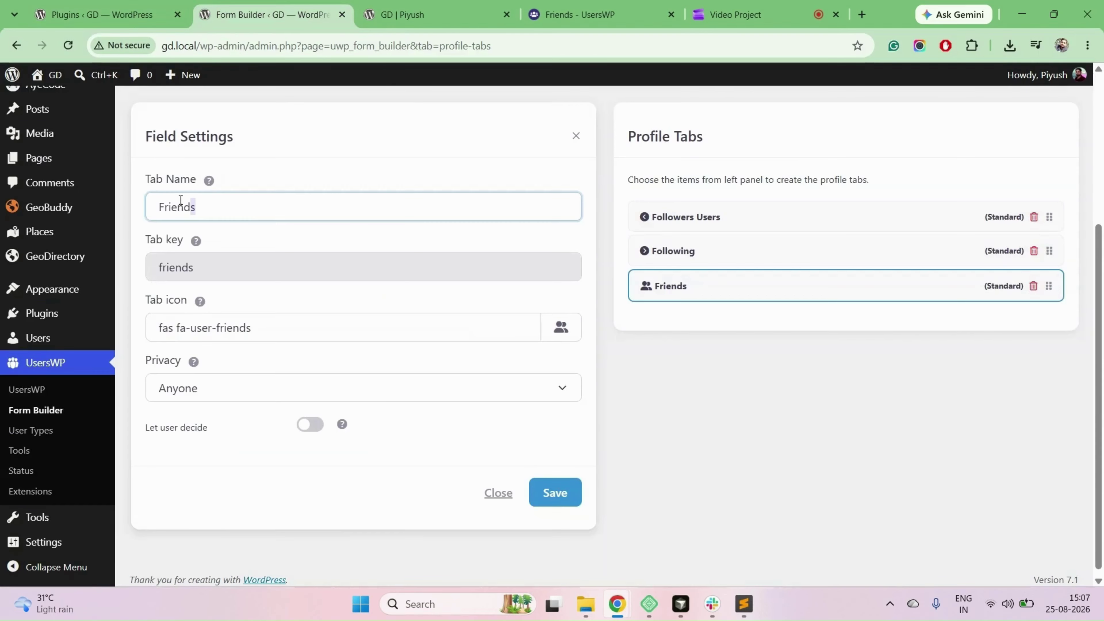
pyautogui.doubleClick(244, 214)
pyautogui.write('Our Friends')
pyautogui.doubleClick(170, 201)
pyautogui.write('My')
# - Filter the tab's icon choices by "user" and set the tab icon to fa-solid fa-user
pyautogui.click(321, 323)
pyautogui.scroll(-5, 510, 491)
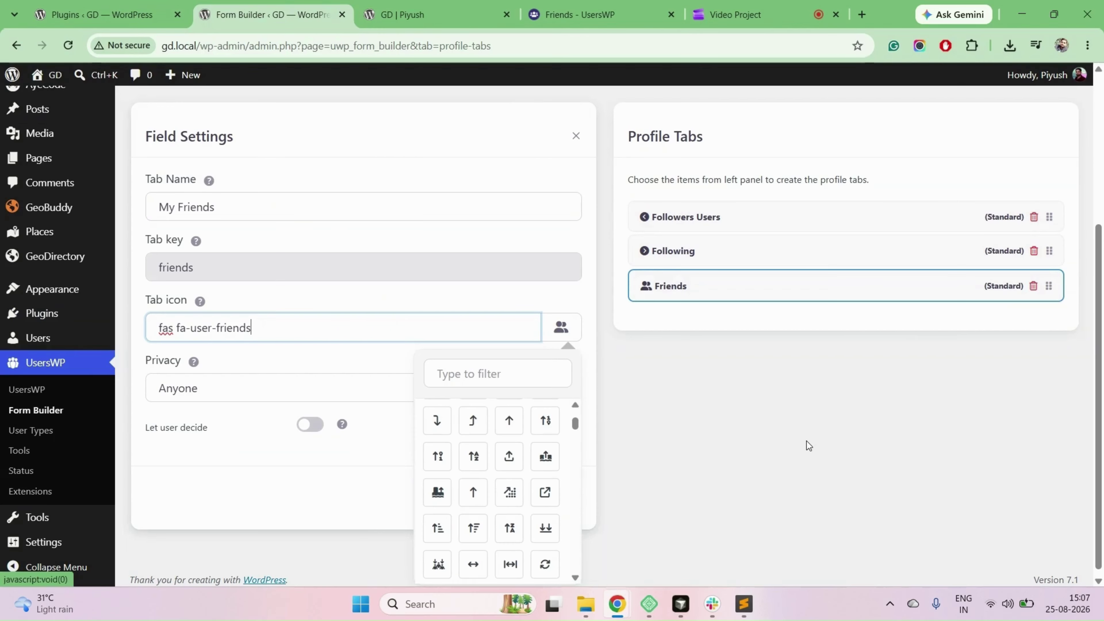
pyautogui.click(579, 327)
pyautogui.click(579, 327)
pyautogui.click(496, 373)
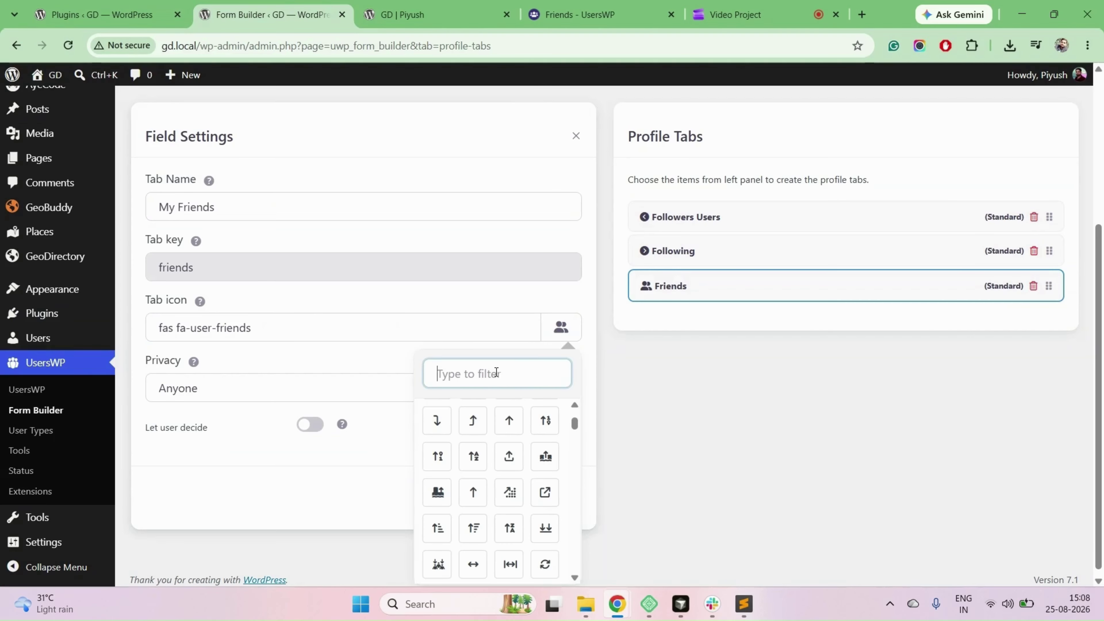
pyautogui.write('user')
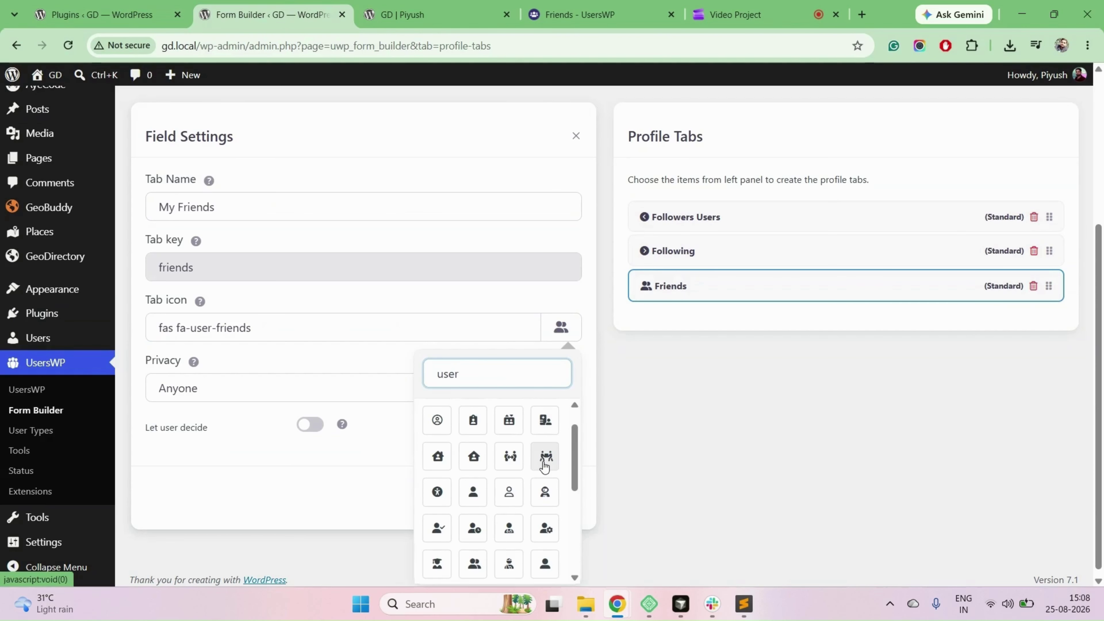
pyautogui.click(473, 492)
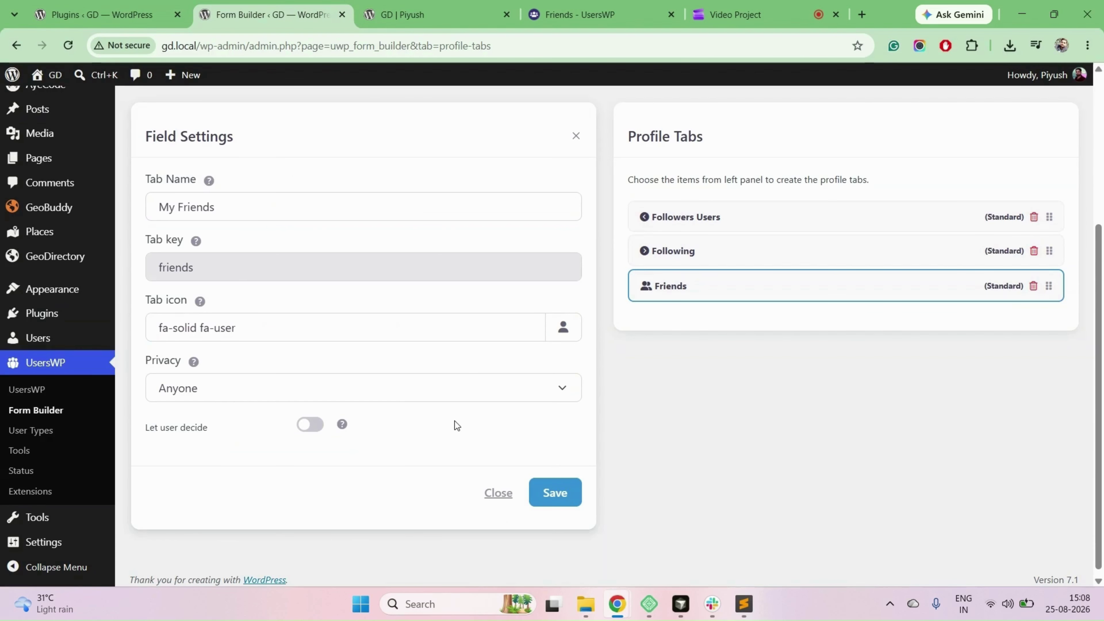
# - Set the My Friends tab's privacy to Logged in and save the field settings
pyautogui.click(327, 388)
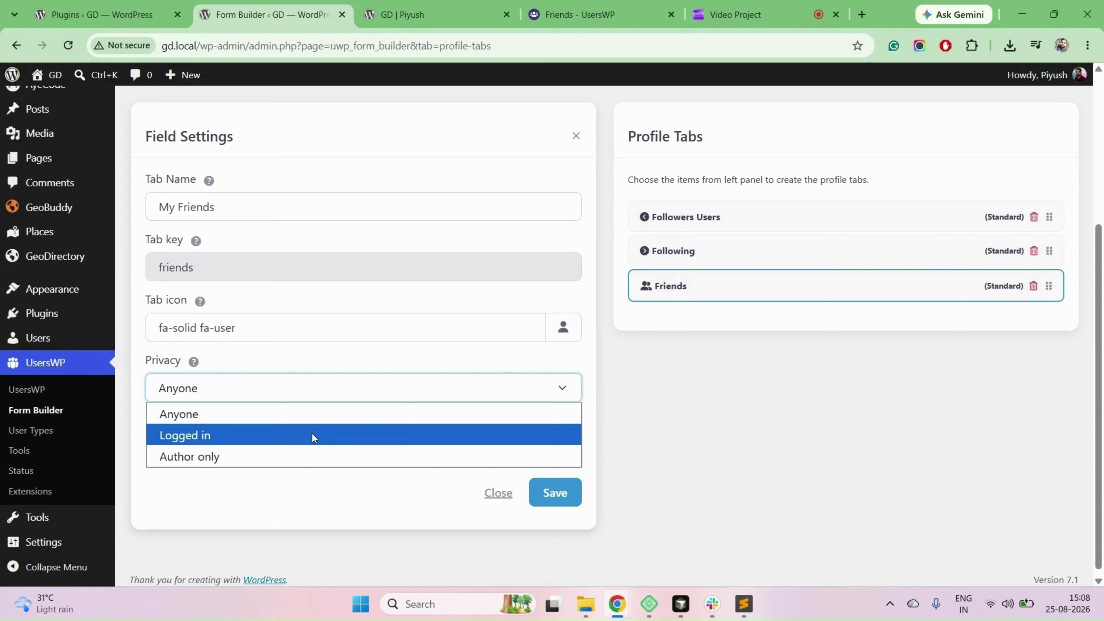
pyautogui.click(306, 412)
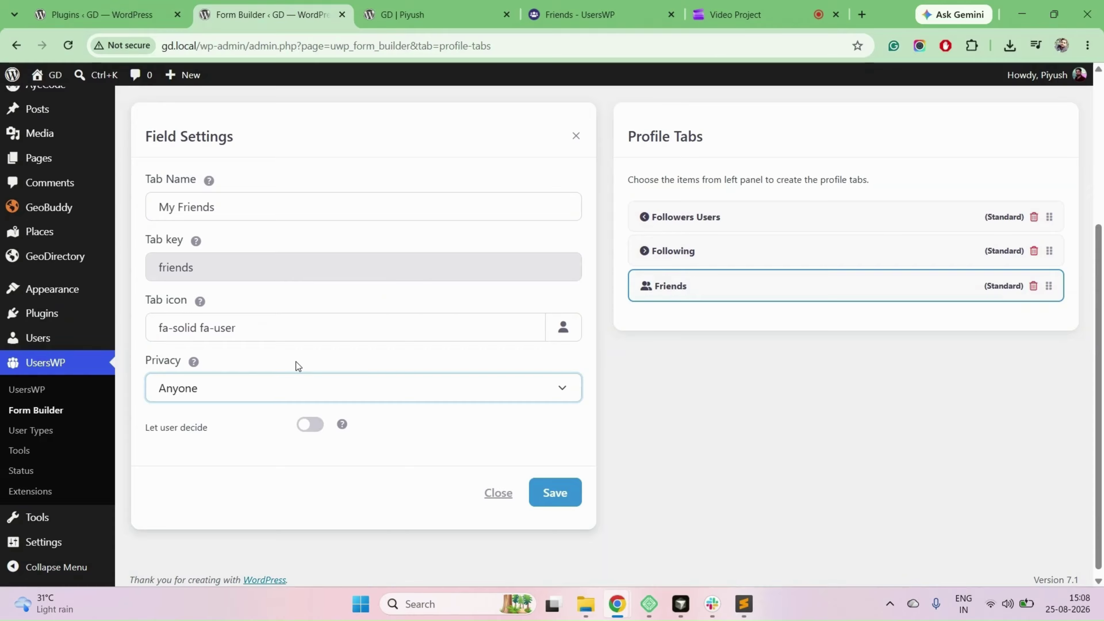
pyautogui.click(291, 381)
pyautogui.click(274, 439)
pyautogui.click(544, 491)
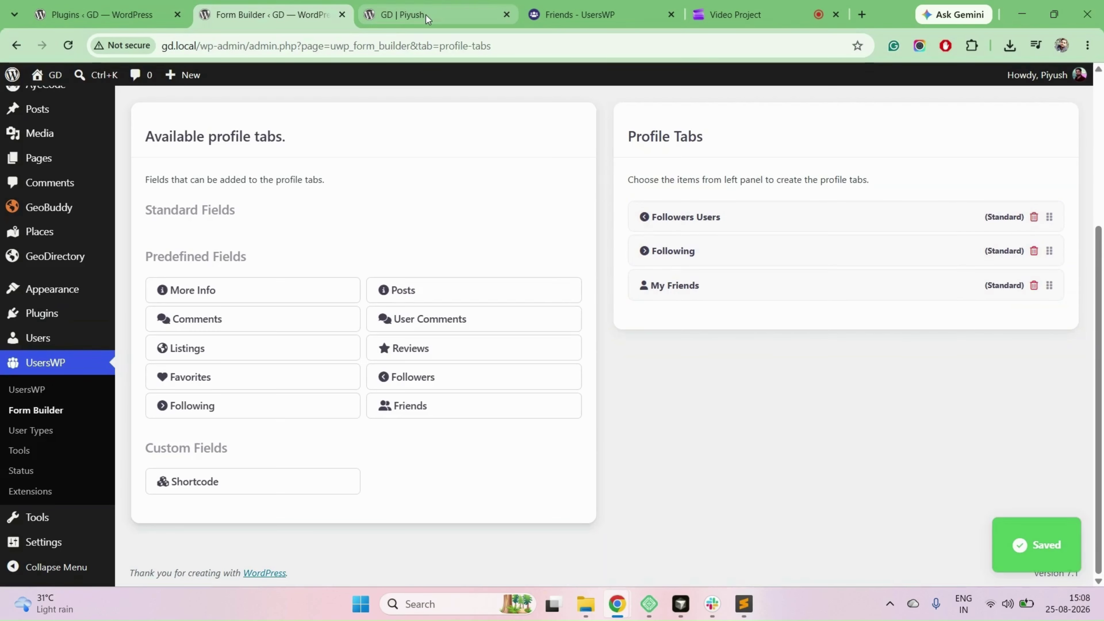
# - Reload the front-end profile to check the My Friends tab and copy the page's address
pyautogui.click(426, 14)
pyautogui.press('Return')
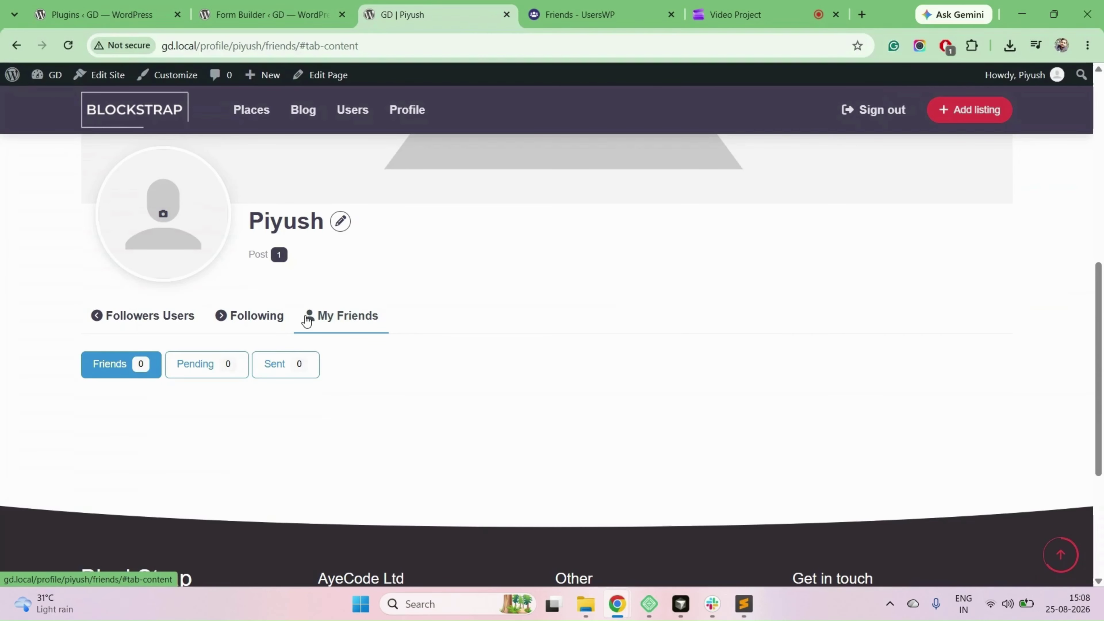
pyautogui.click(817, 47)
pyautogui.moveTo(1026, 75)
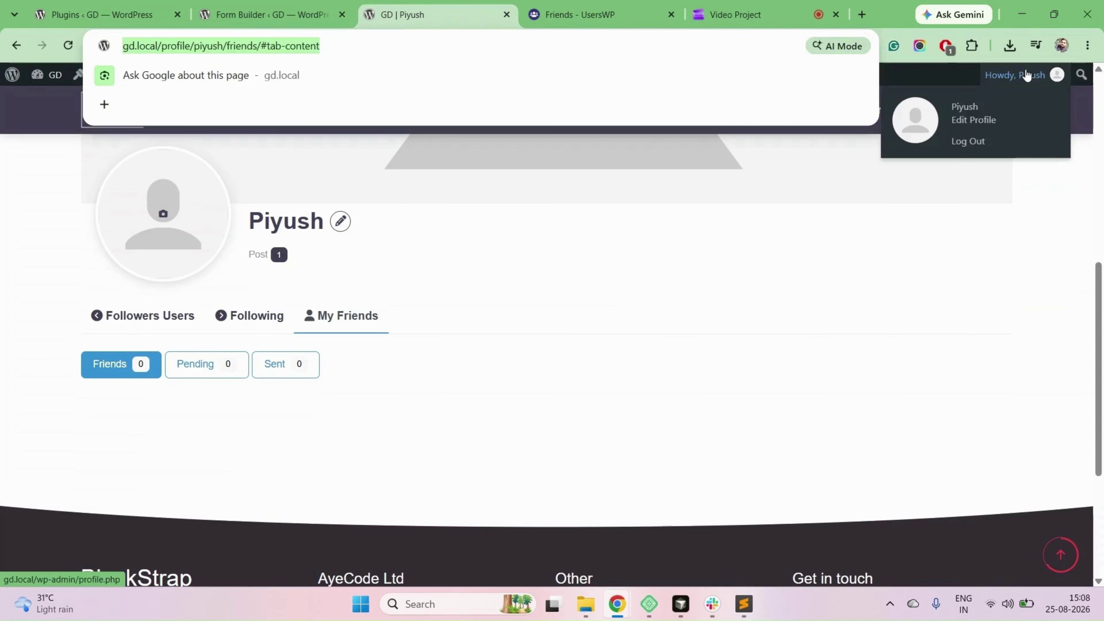
pyautogui.moveTo(285, 46); pyautogui.dragTo(363, 47)
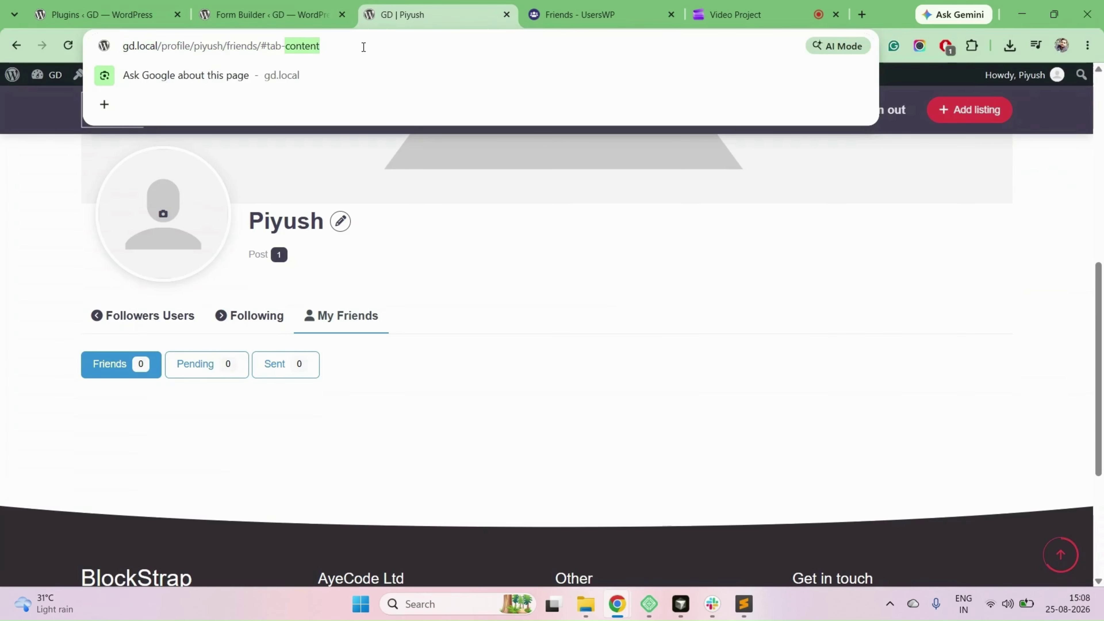
pyautogui.tripleClick(363, 47)
pyautogui.hotkey('ctrl', 'c')
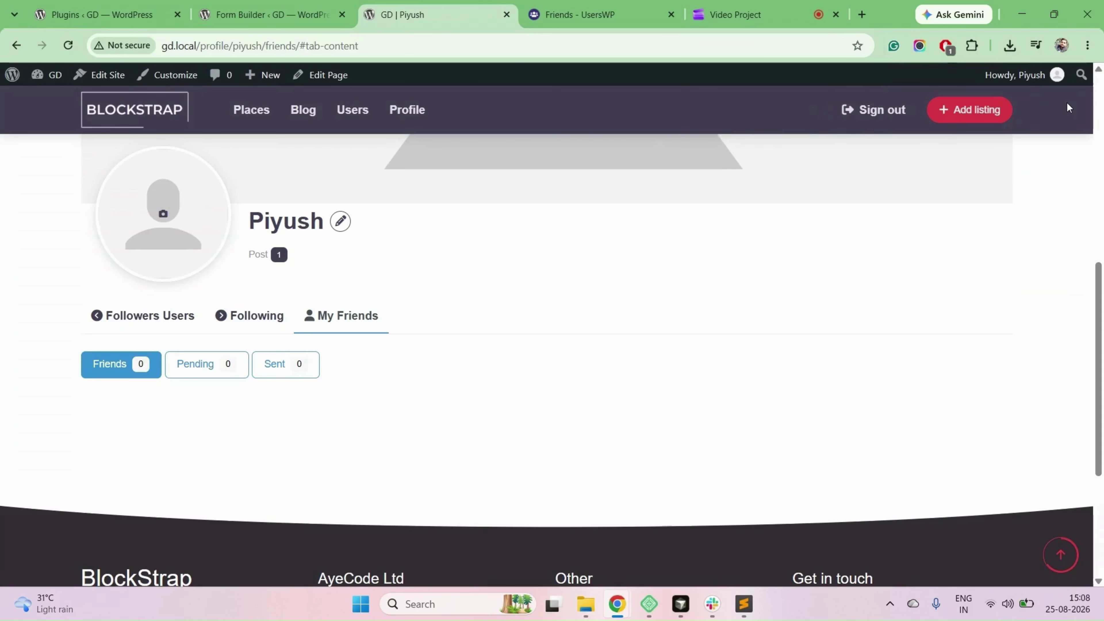
# - Open an Incognito window and load the copied profile friends address without its #tab-content ending
pyautogui.click(1087, 45)
pyautogui.click(957, 115)
pyautogui.hotkey('ctrl', 'v')
pyautogui.press('BackSpace')
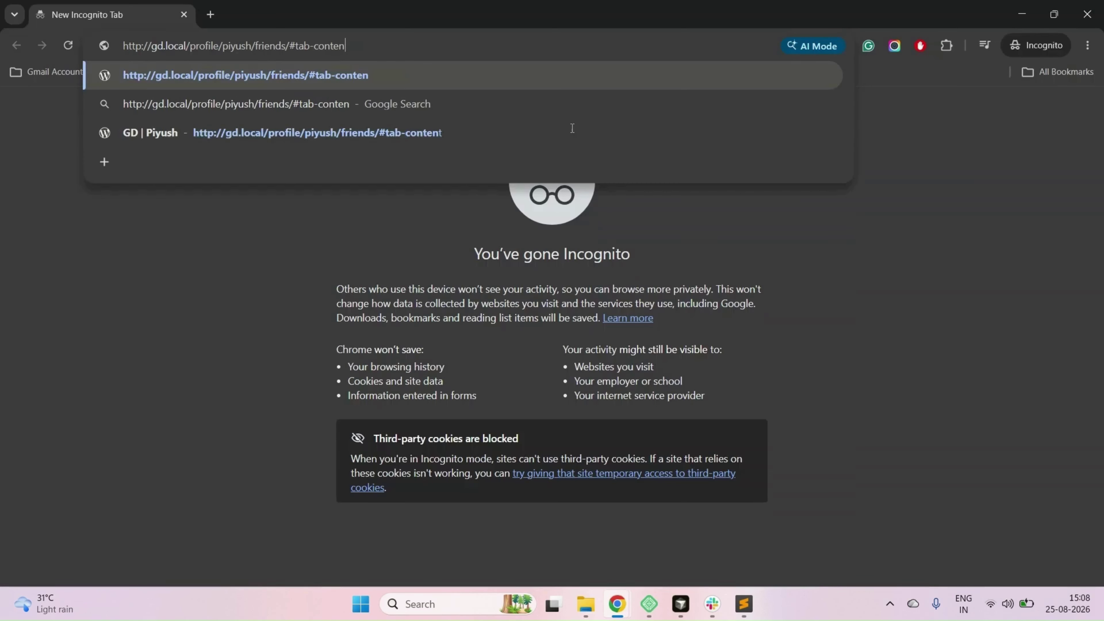
pyautogui.press('BackSpace')
pyautogui.press('BackSpace')
pyautogui.press('BackSpace')
pyautogui.press('BackSpace')
pyautogui.press('BackSpace')
pyautogui.press('BackSpace')
pyautogui.press('BackSpace')
pyautogui.press('BackSpace')
pyautogui.press('BackSpace')
pyautogui.press('BackSpace')
pyautogui.press('BackSpace')
pyautogui.press('Return')
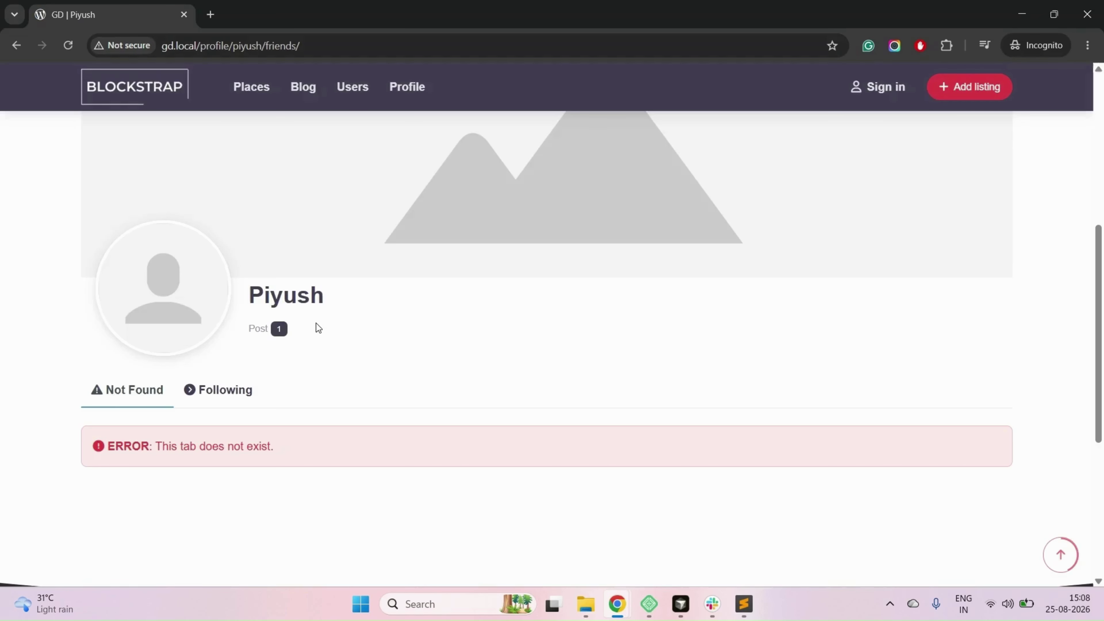
# - Load the profile's base address without /friends/ in the Incognito window and check which tabs a logged-out visitor gets
pyautogui.moveTo(157, 455); pyautogui.dragTo(316, 452)
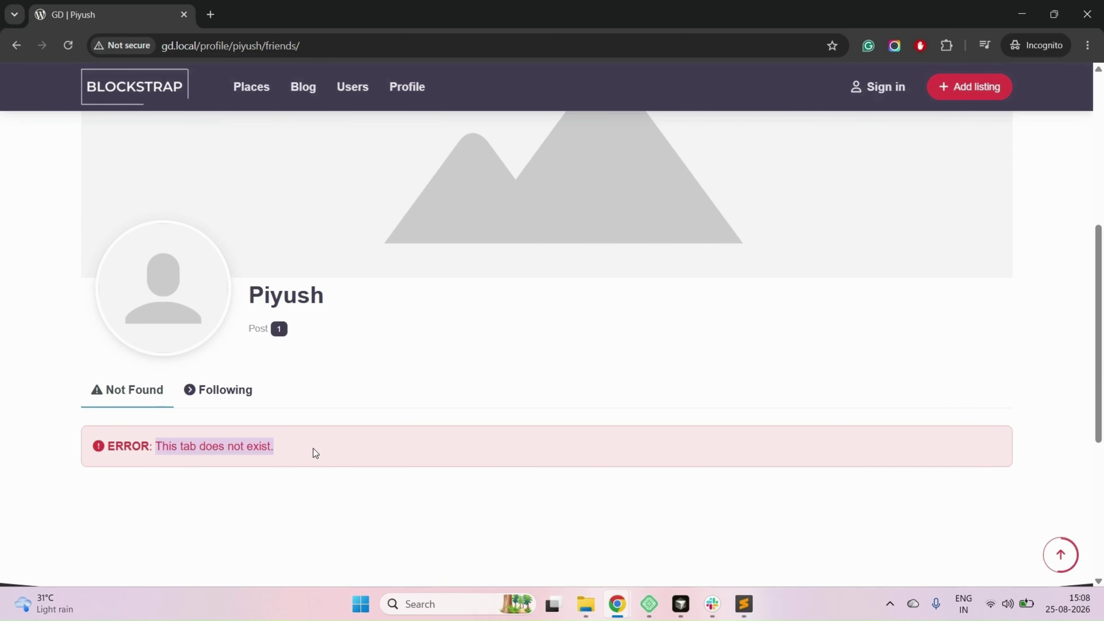
pyautogui.moveTo(262, 45); pyautogui.dragTo(427, 47)
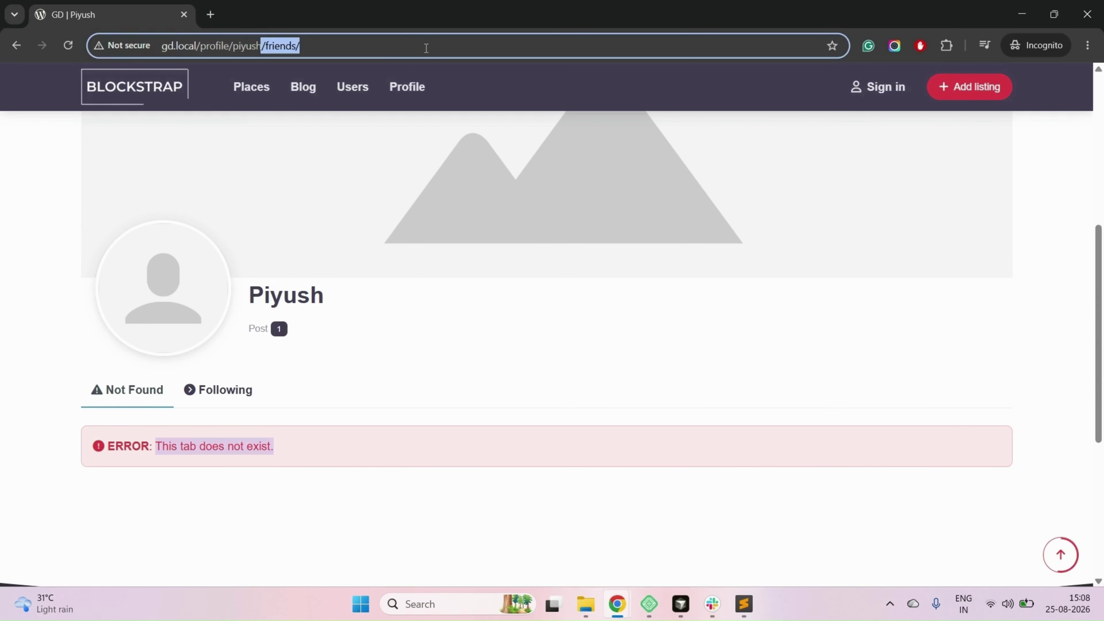
pyautogui.press('BackSpace')
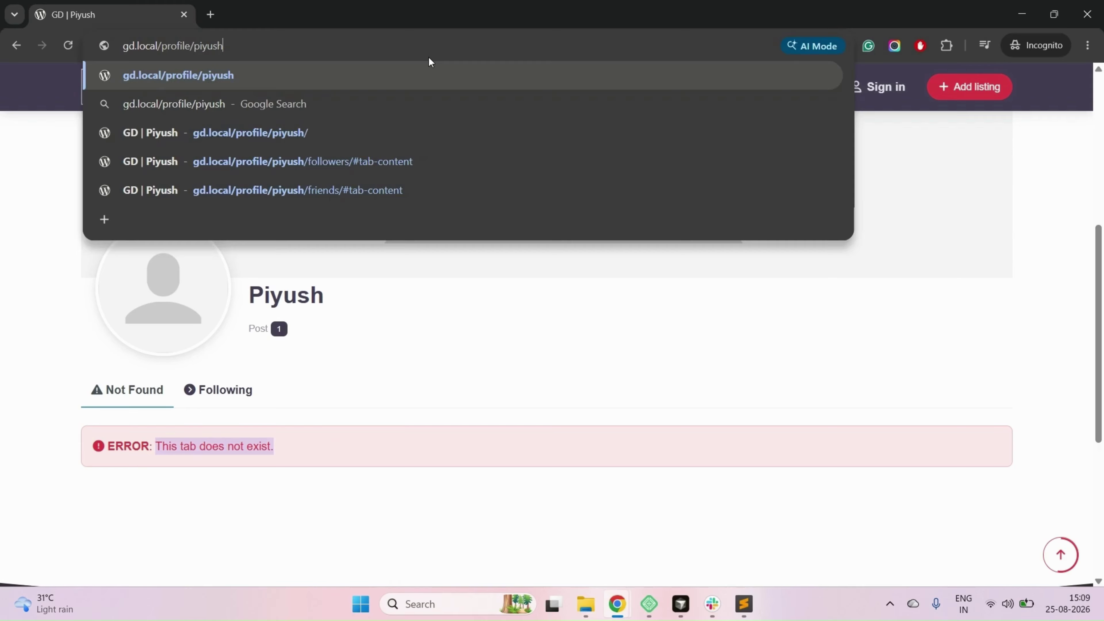
pyautogui.press('Return')
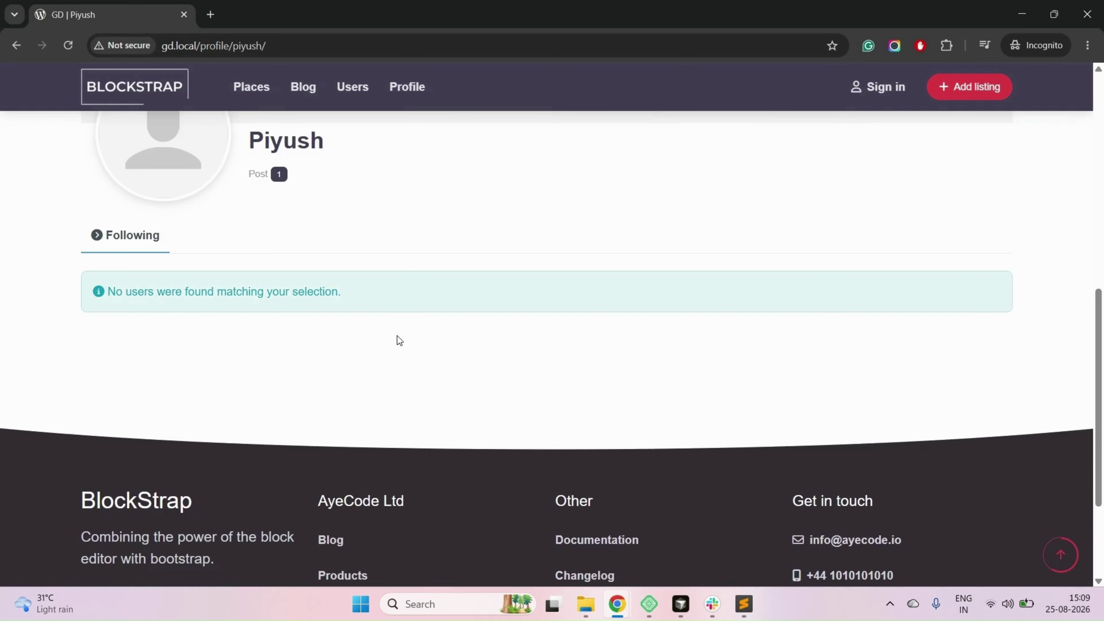
pyautogui.scroll(3, 120, 392)
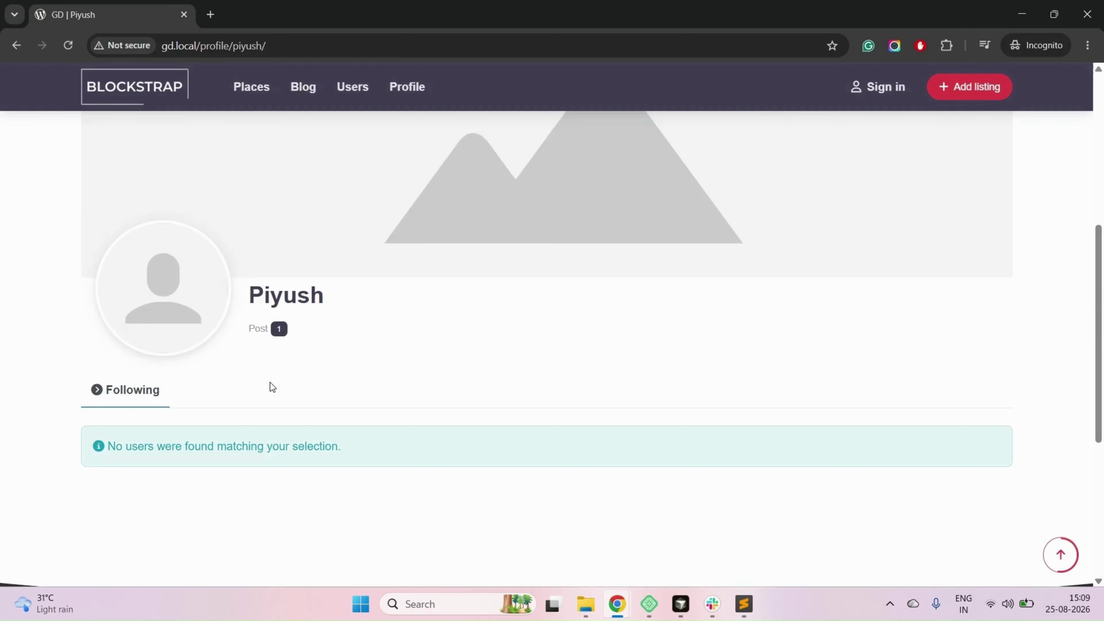
# - Return to the logged-in browser window and view the profile's My Friends tab for comparison with the logged-out view
pyautogui.moveTo(620, 602)
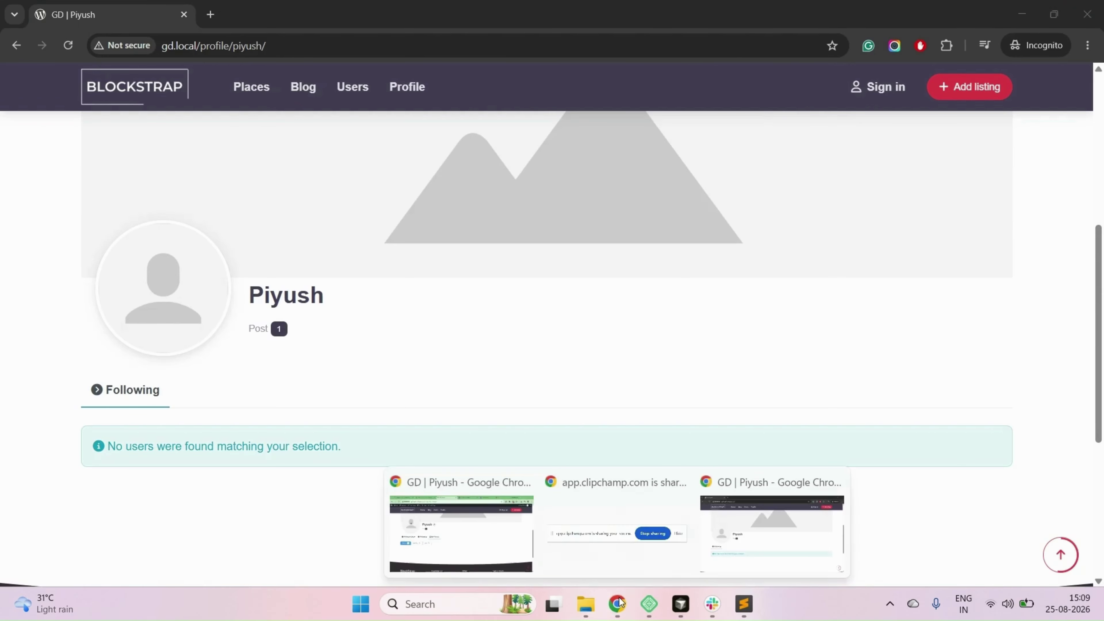
pyautogui.click(450, 513)
pyautogui.scroll(10, 357, 363)
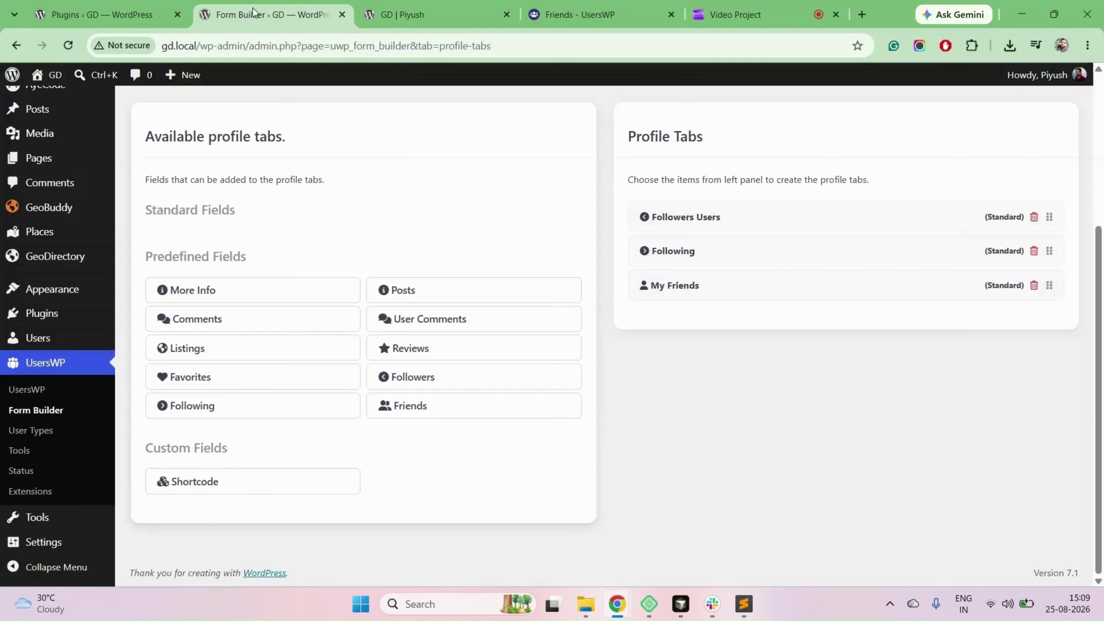
pyautogui.click(390, 22)
pyautogui.scroll(-5, 326, 378)
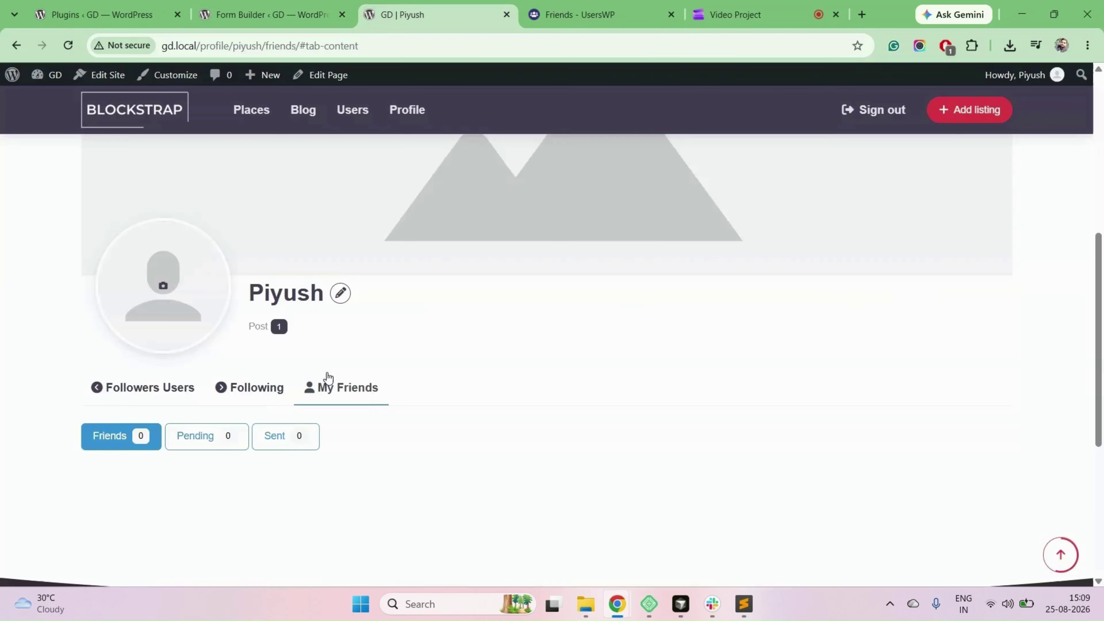
pyautogui.click(368, 402)
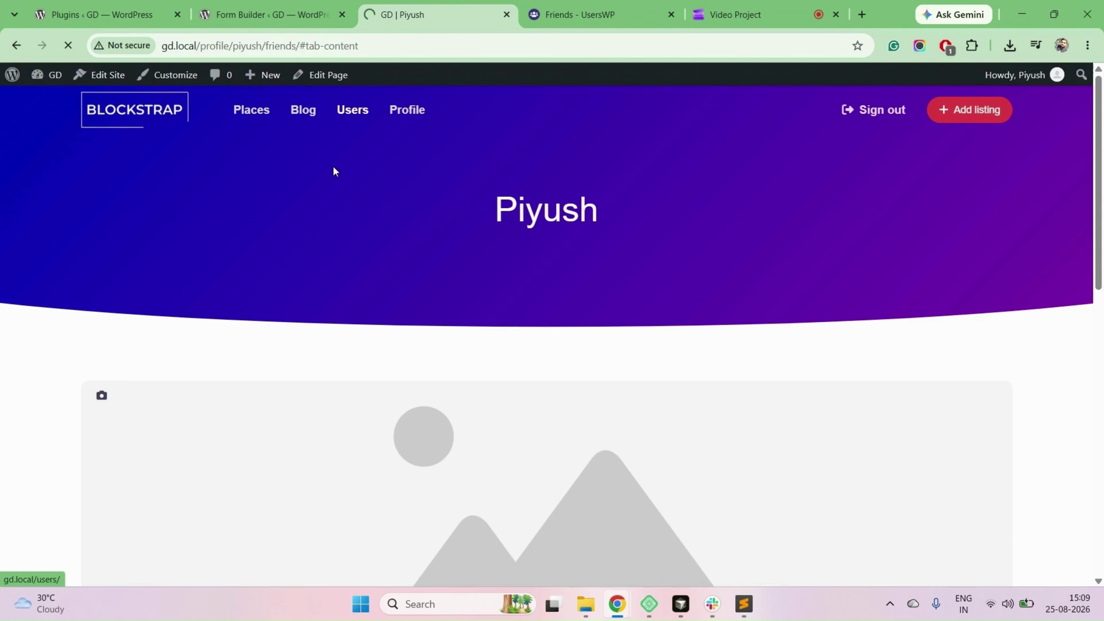
# - Browse the site's Users page and send a friend request to the member on the second row's middle card
pyautogui.scroll(-5, 316, 261)
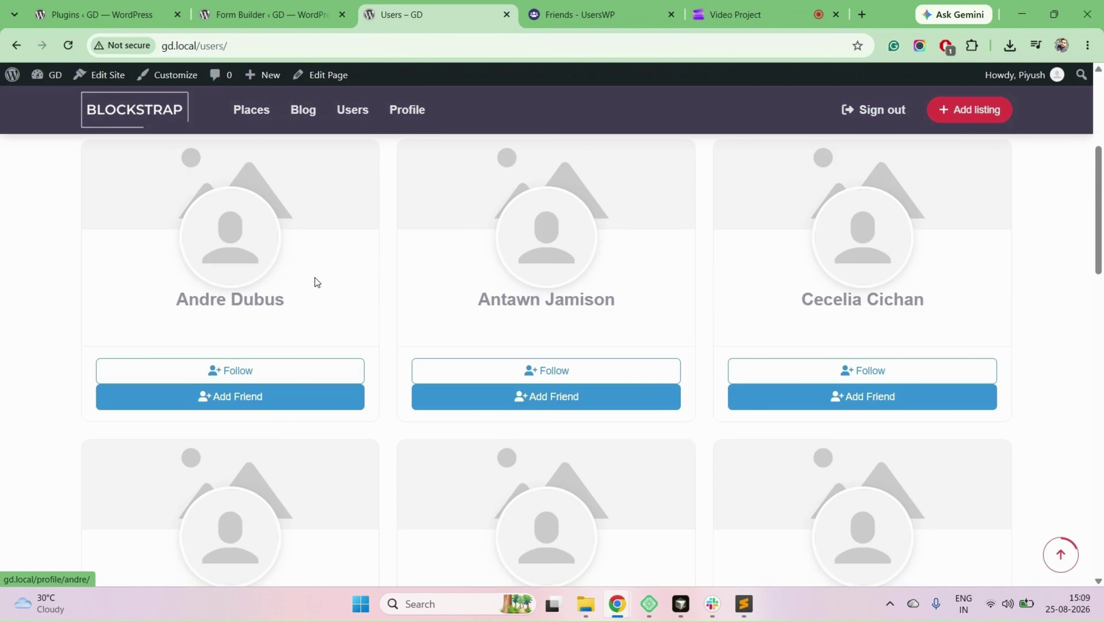
pyautogui.scroll(-4, 831, 315)
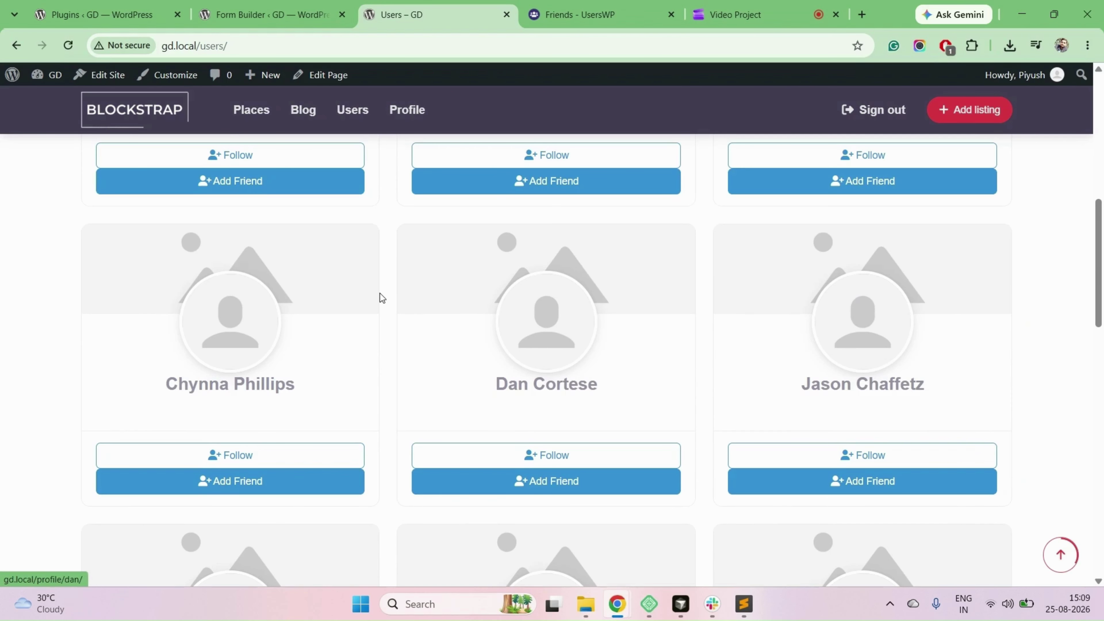
pyautogui.scroll(-6, 382, 301)
pyautogui.scroll(1, 677, 557)
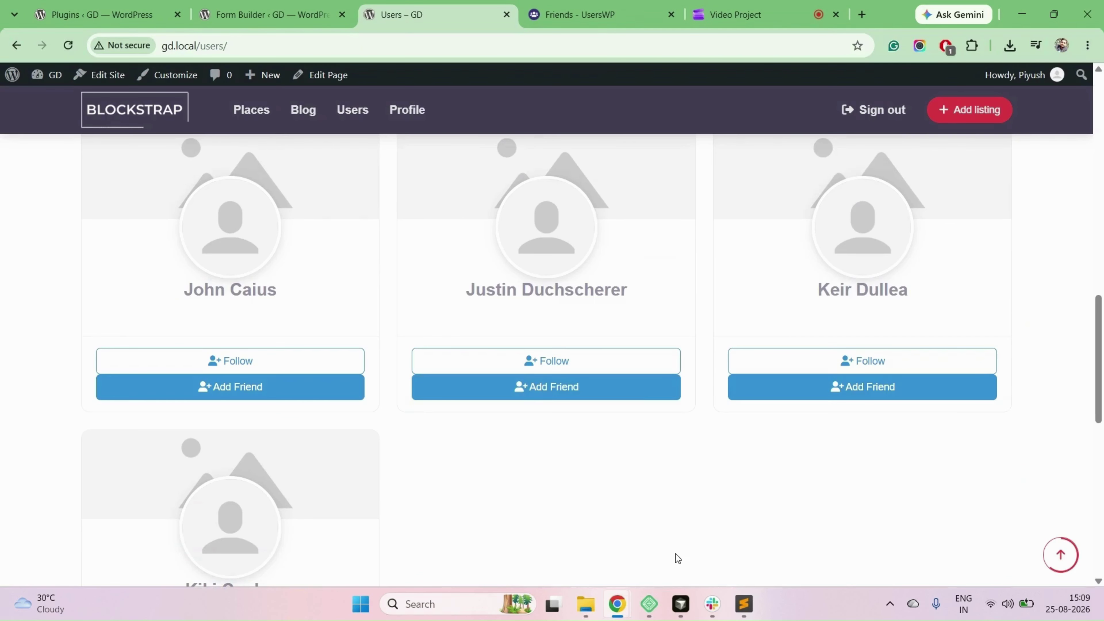
pyautogui.scroll(1, 675, 554)
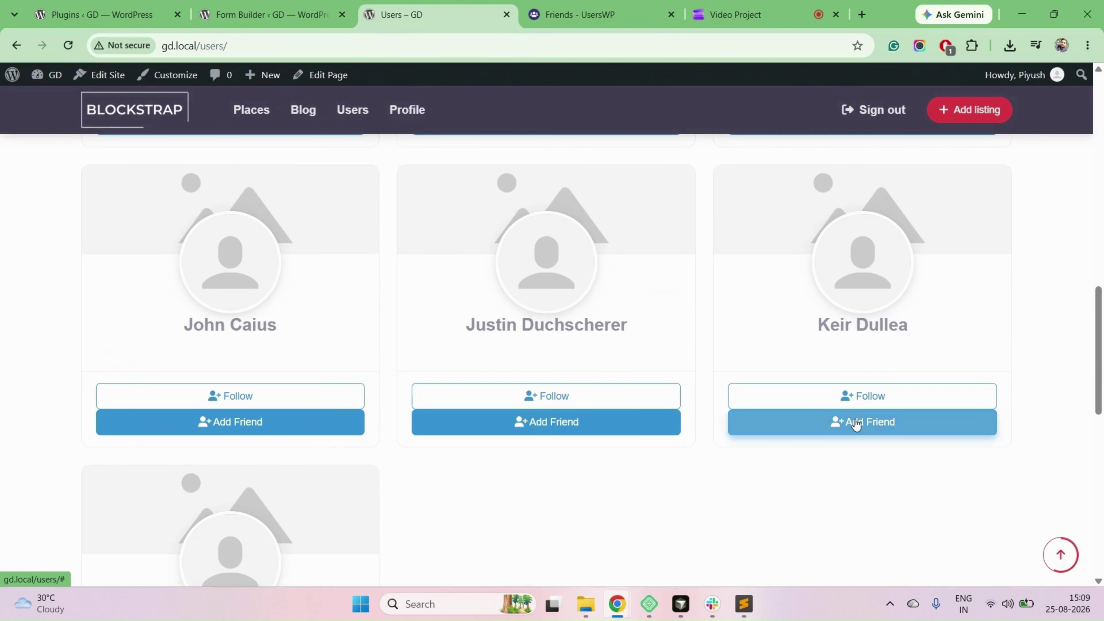
pyautogui.scroll(-4, 685, 409)
pyautogui.scroll(7, 685, 409)
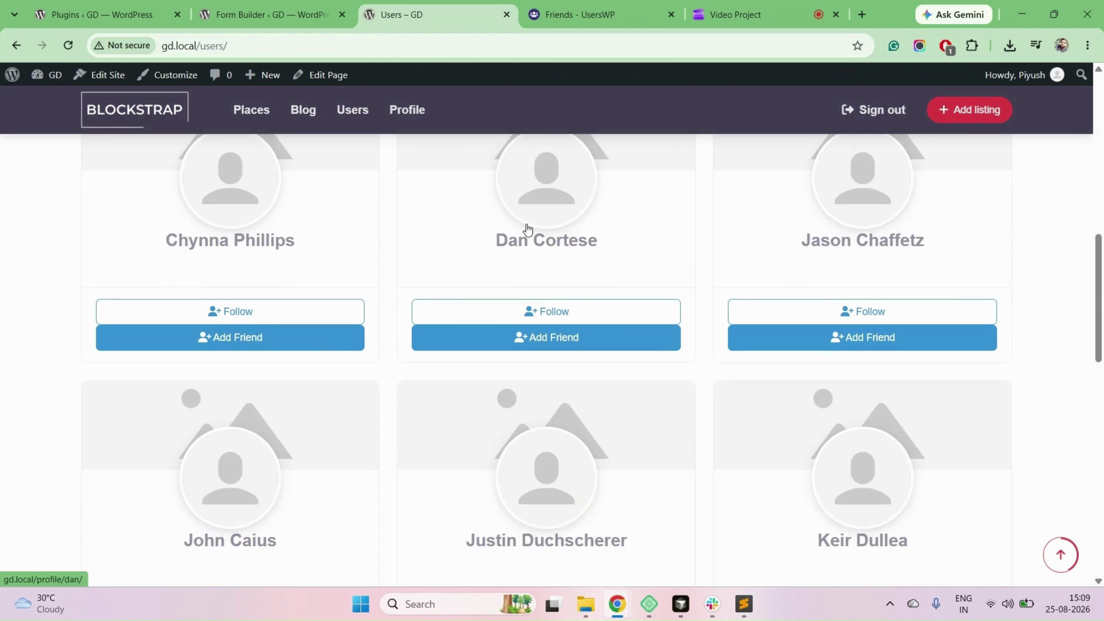
pyautogui.moveTo(529, 229); pyautogui.dragTo(653, 237)
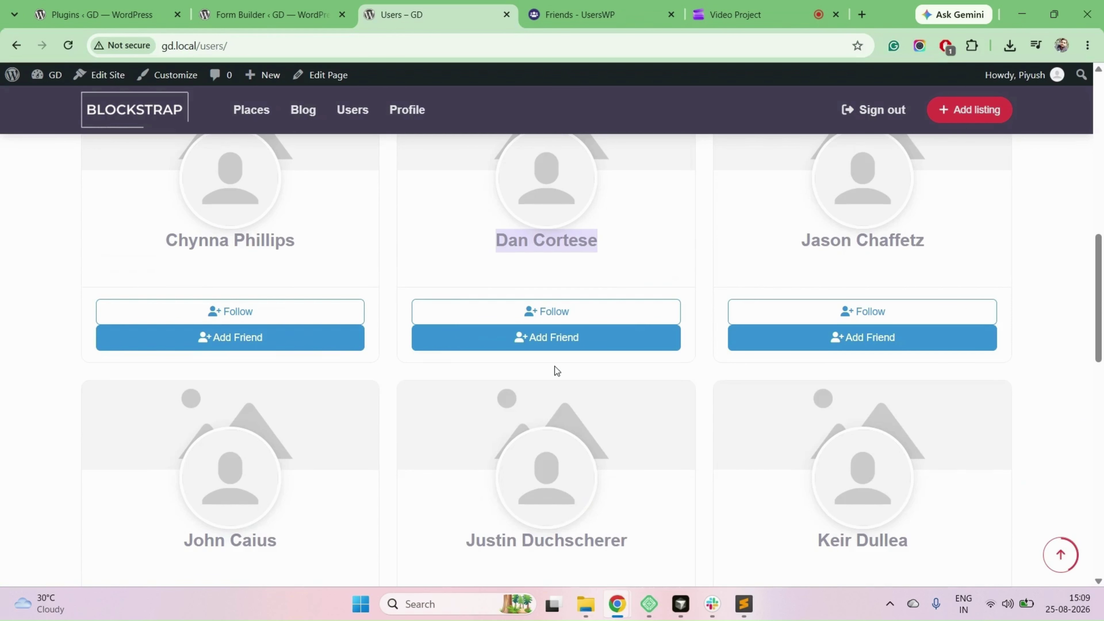
pyautogui.click(538, 338)
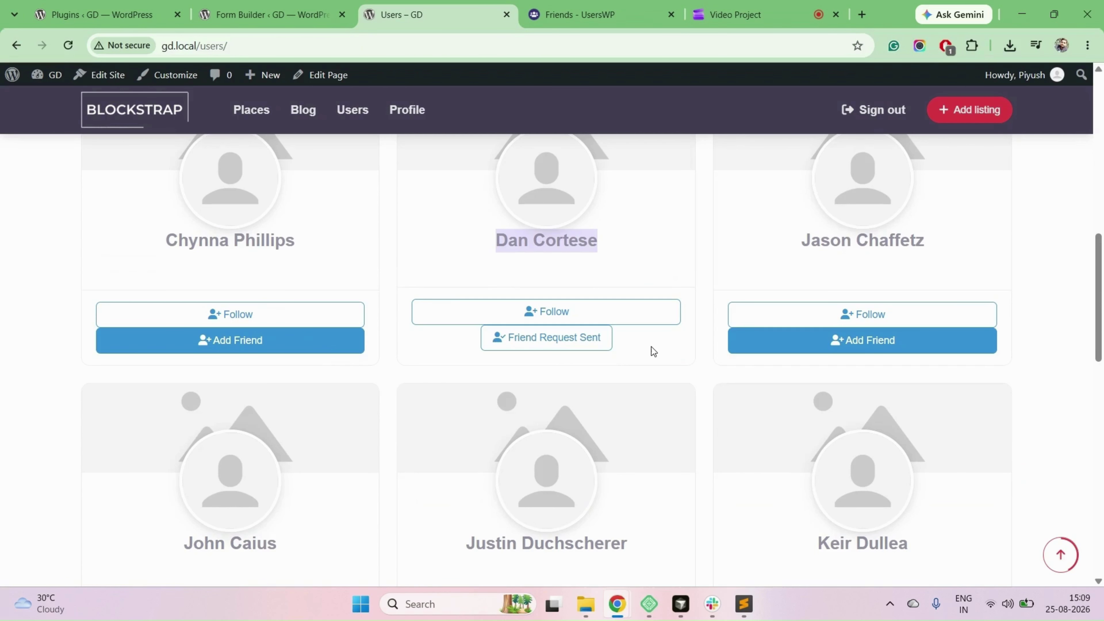
# - Examine the cancel option offered for the sent friend request on the requested member's card
pyautogui.click(651, 347)
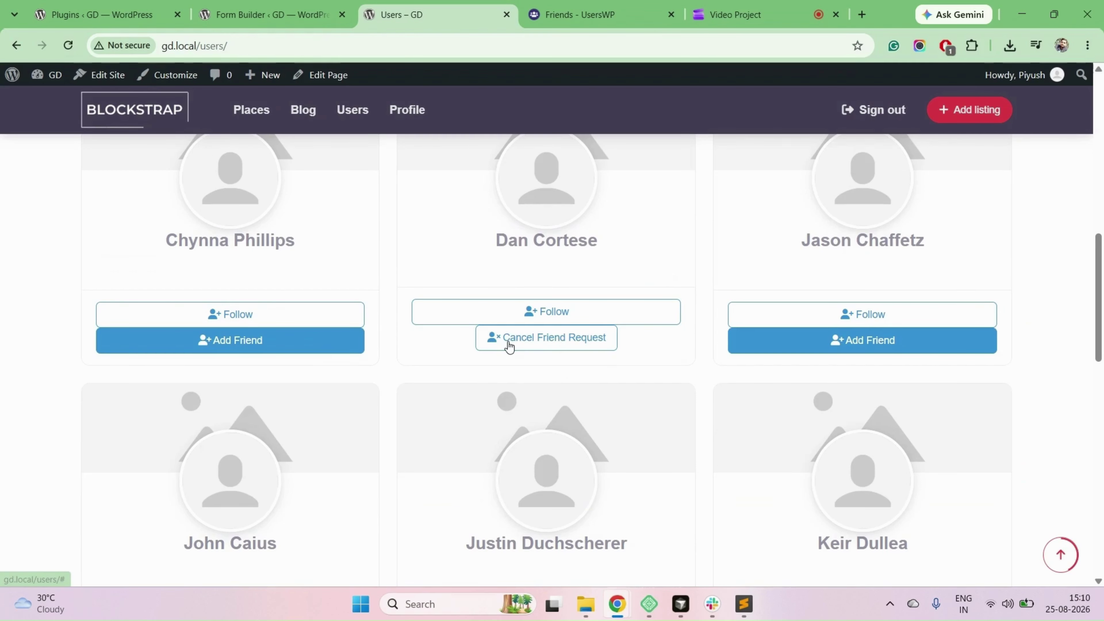
pyautogui.click(523, 350)
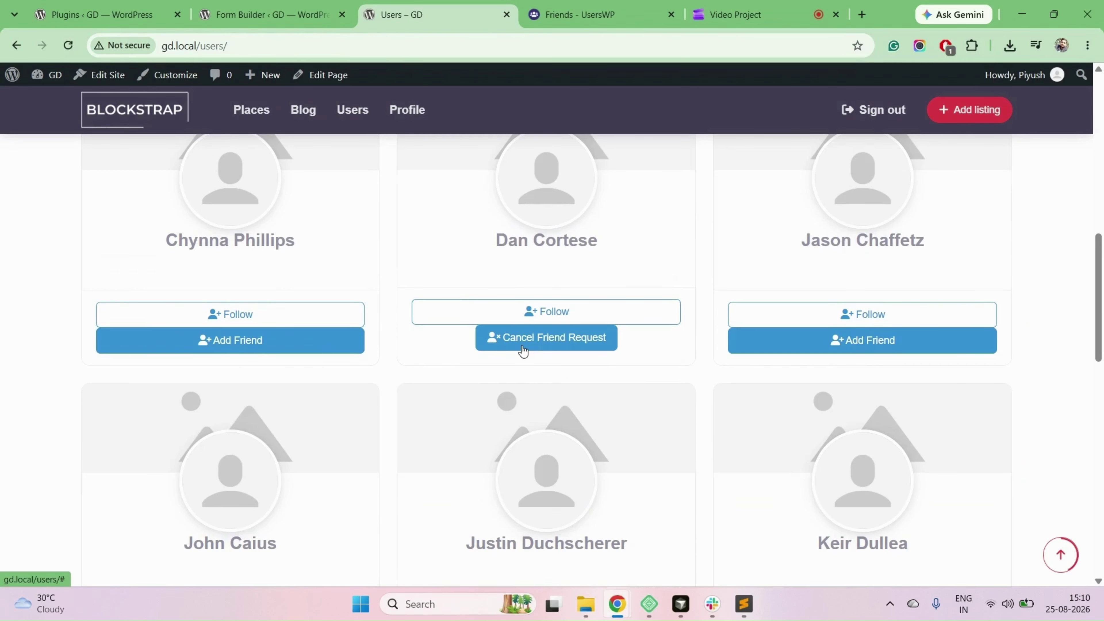
pyautogui.scroll(1, 523, 350)
pyautogui.moveTo(456, 325); pyautogui.dragTo(643, 308)
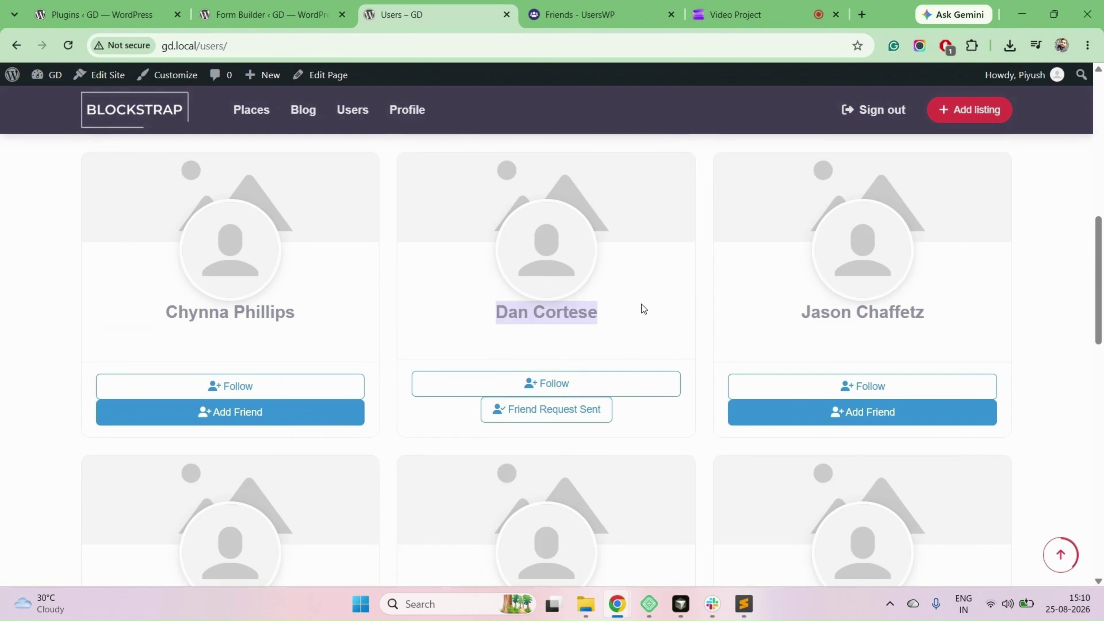
# - From the Plugins tab, open the UsersWP Tools page in a new tab and copy the dummy users' password
pyautogui.hotkey('ctrl', 'shift', 'Tab')
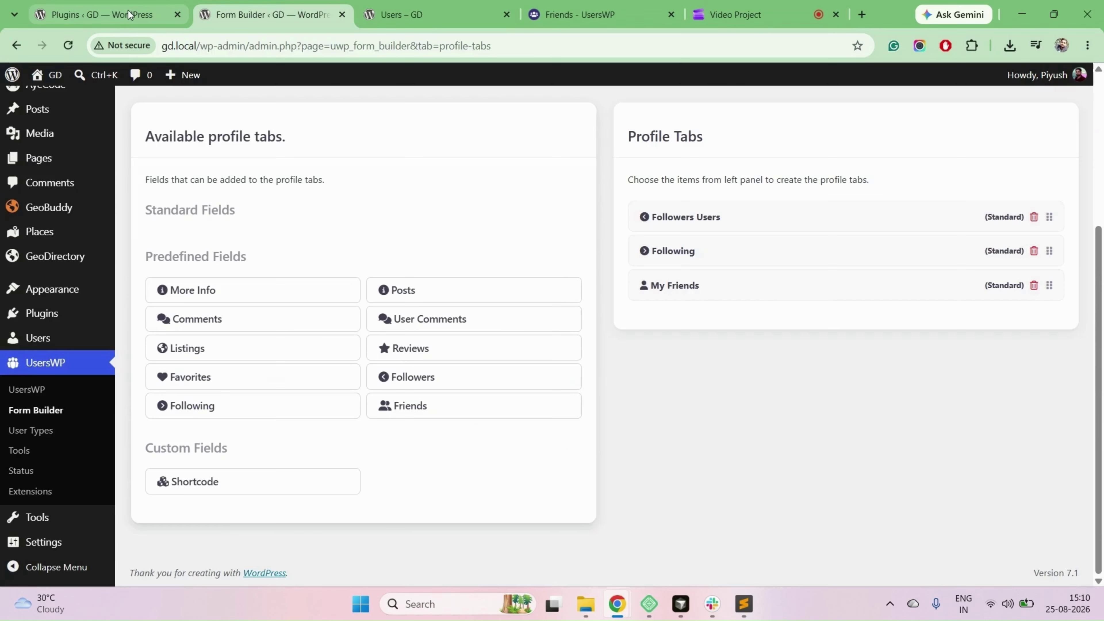
pyautogui.click(129, 15)
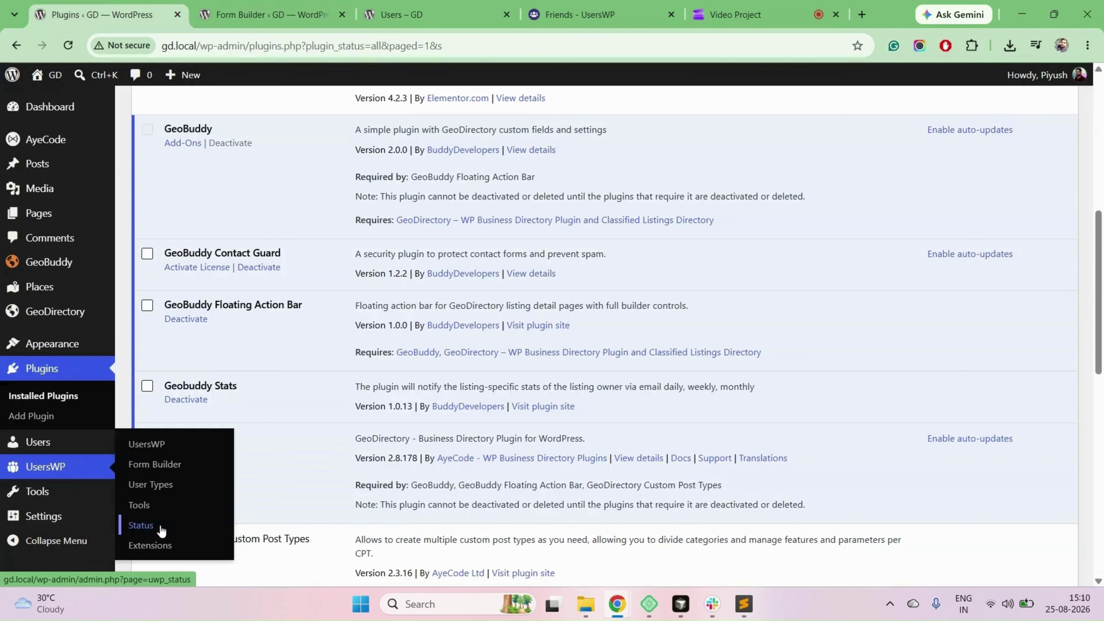
pyautogui.middleClick(152, 464)
pyautogui.hotkey('ctrl', 'Tab')
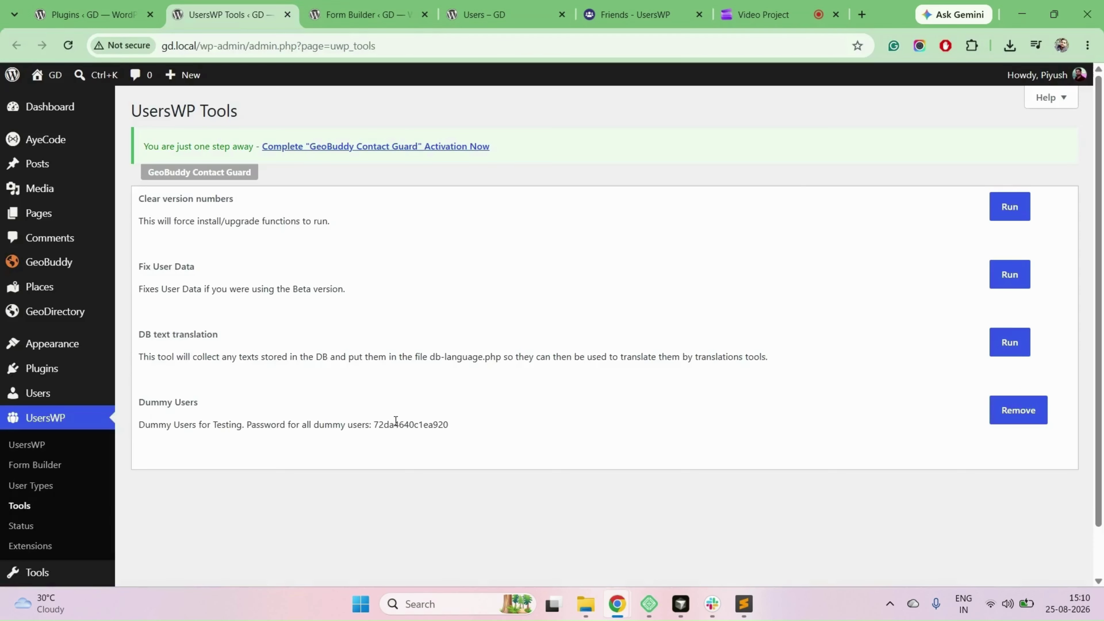
pyautogui.doubleClick(395, 424)
# - Switch to the Incognito window and log in as the requested member with their username and the copied password
pyautogui.moveTo(617, 604)
pyautogui.click(776, 532)
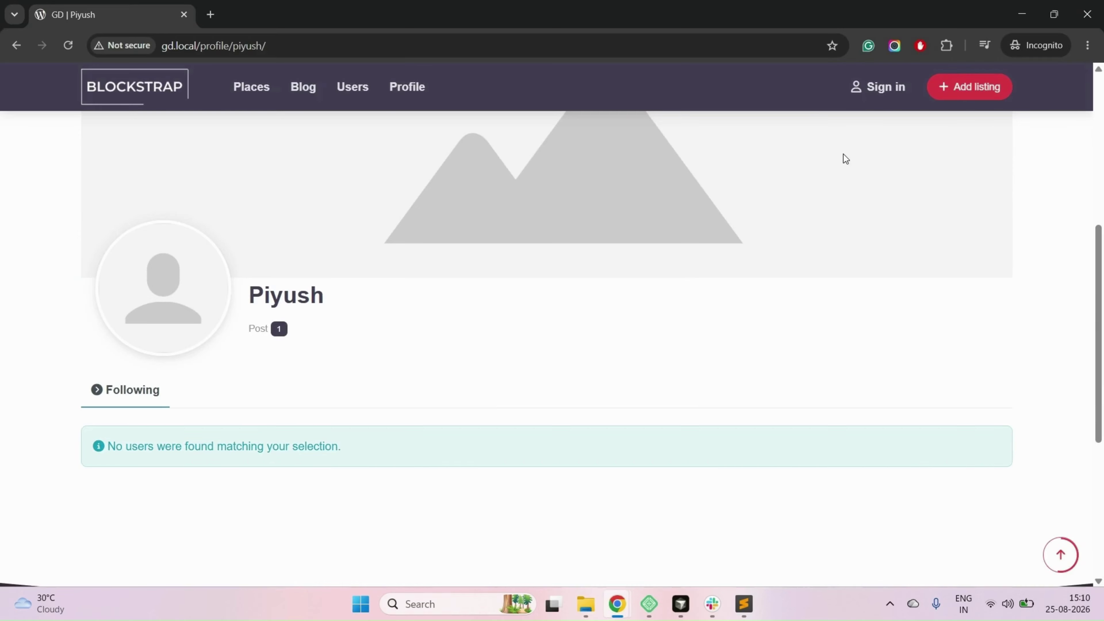
pyautogui.click(844, 90)
pyautogui.click(459, 284)
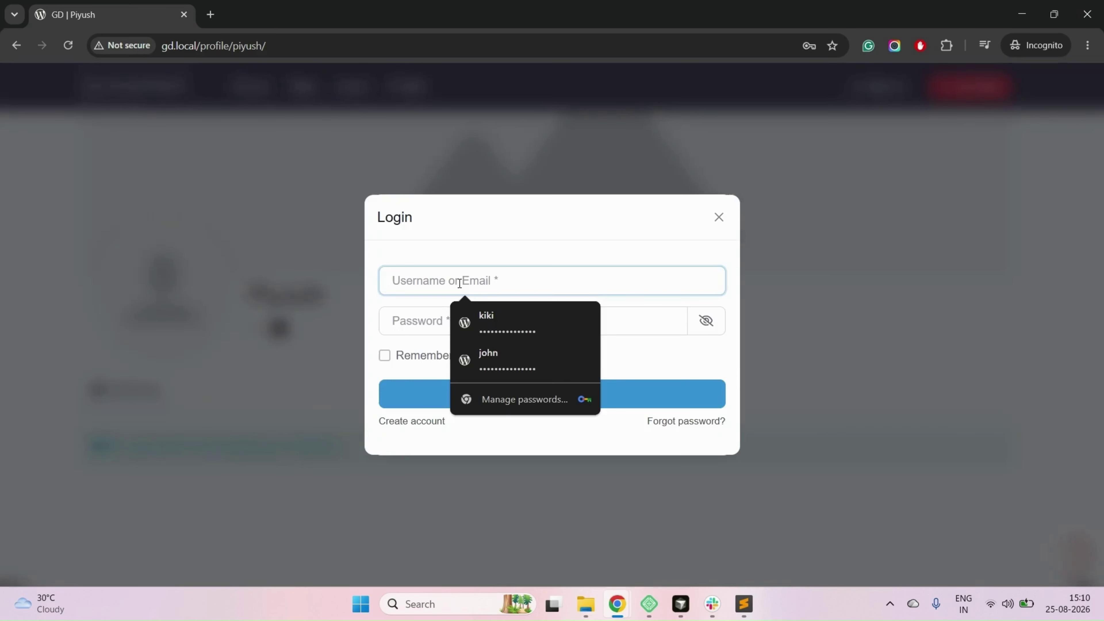
pyautogui.write('dan')
pyautogui.press('Tab')
pyautogui.hotkey('ctrl', 'v')
pyautogui.click(459, 355)
pyautogui.press('Return')
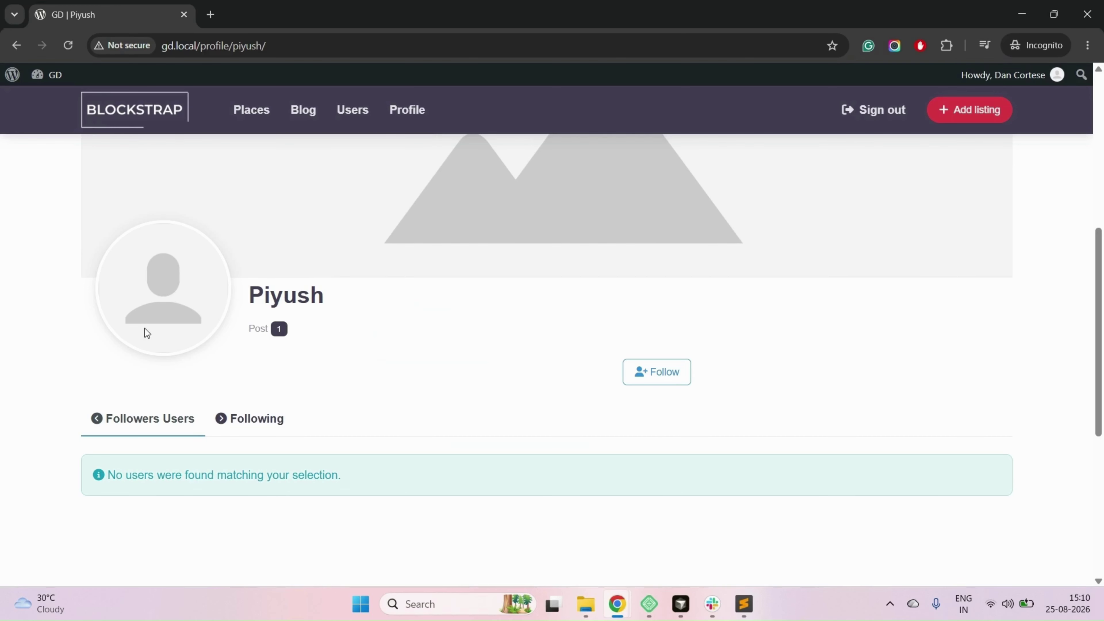
# - Open the logged-in member's profile and view the Pending requests within the My Friends tab
pyautogui.click(425, 121)
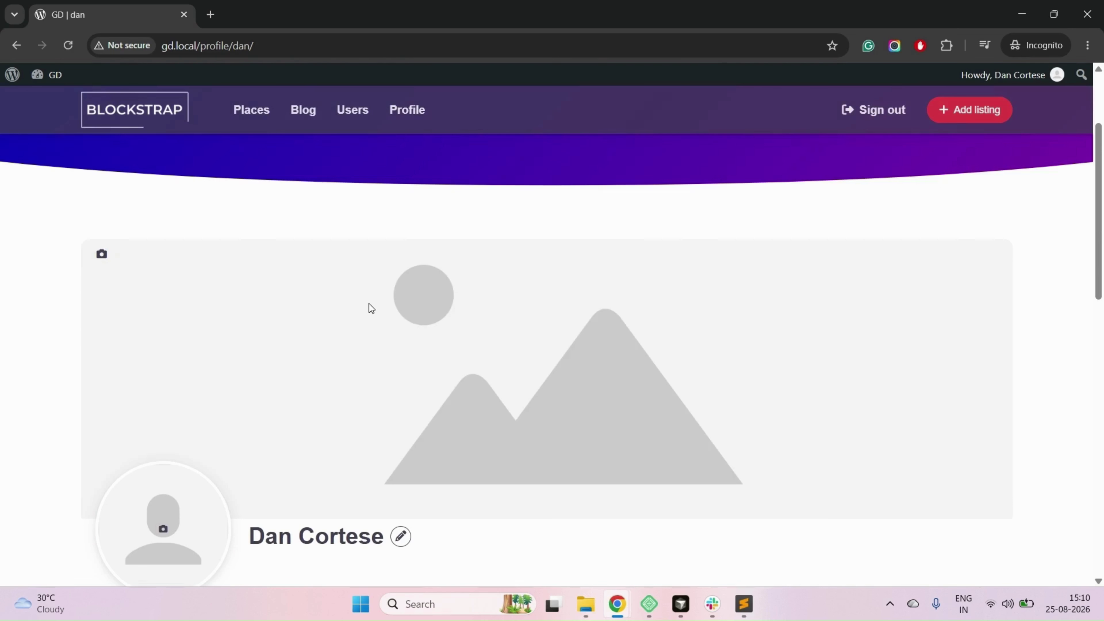
pyautogui.scroll(-6, 318, 172)
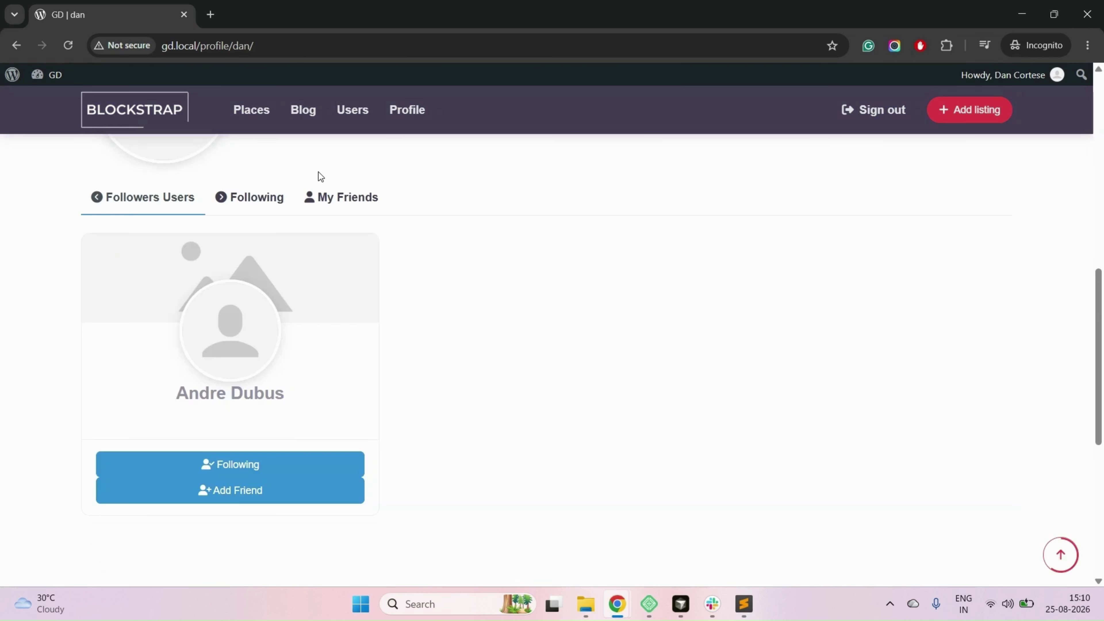
pyautogui.click(355, 191)
pyautogui.scroll(3, 271, 425)
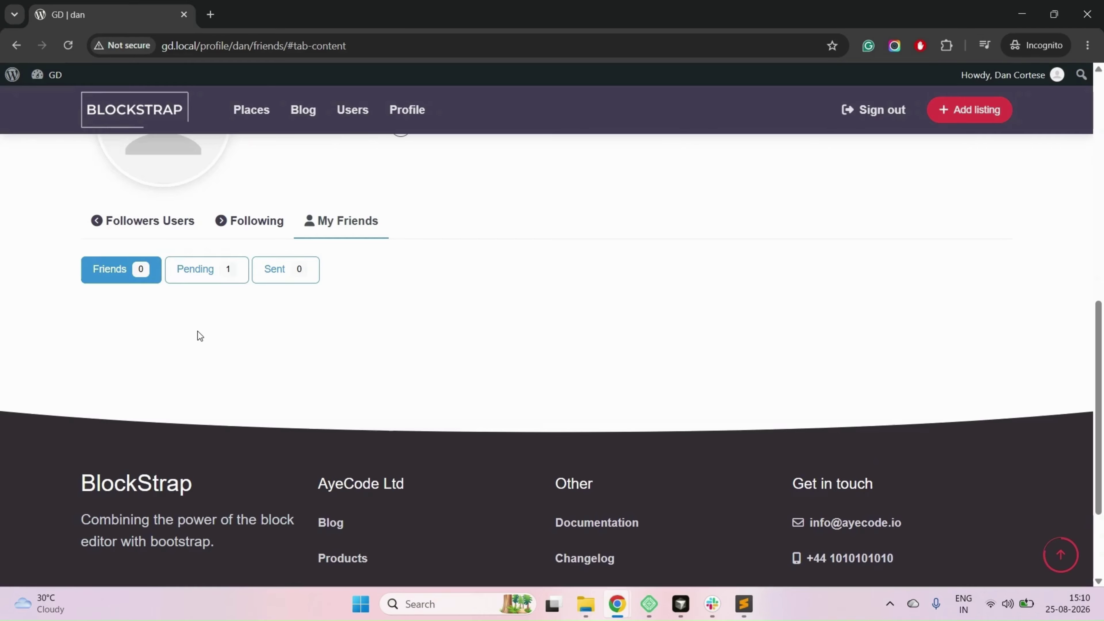
pyautogui.click(204, 287)
pyautogui.scroll(-10, 466, 340)
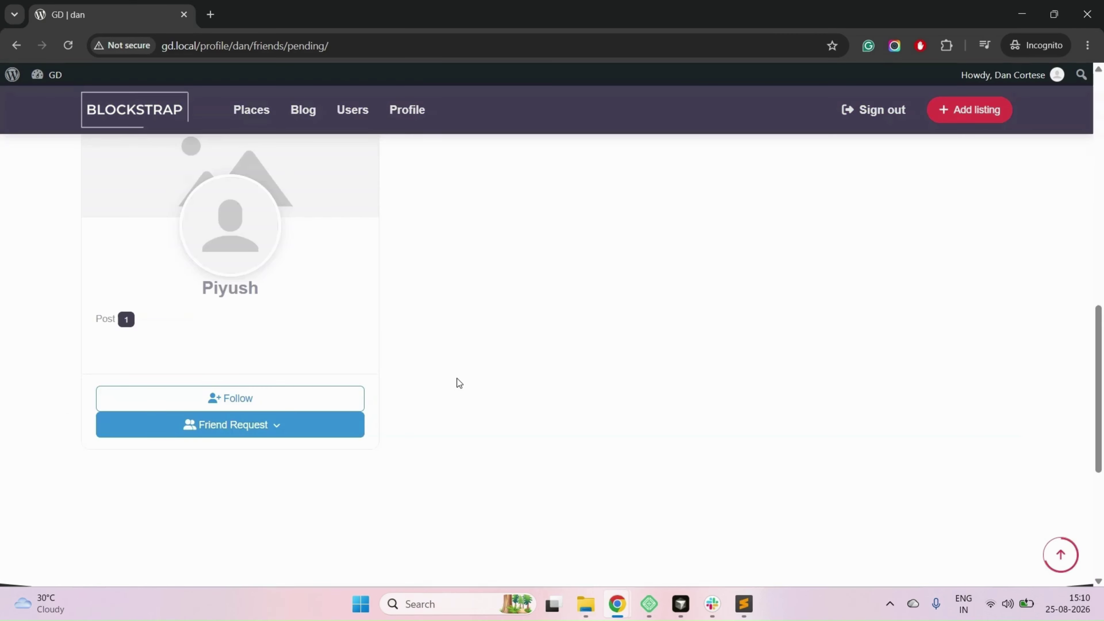
# - Accept the pending friend request from its sender's card on the member's profile
pyautogui.scroll(1, 452, 401)
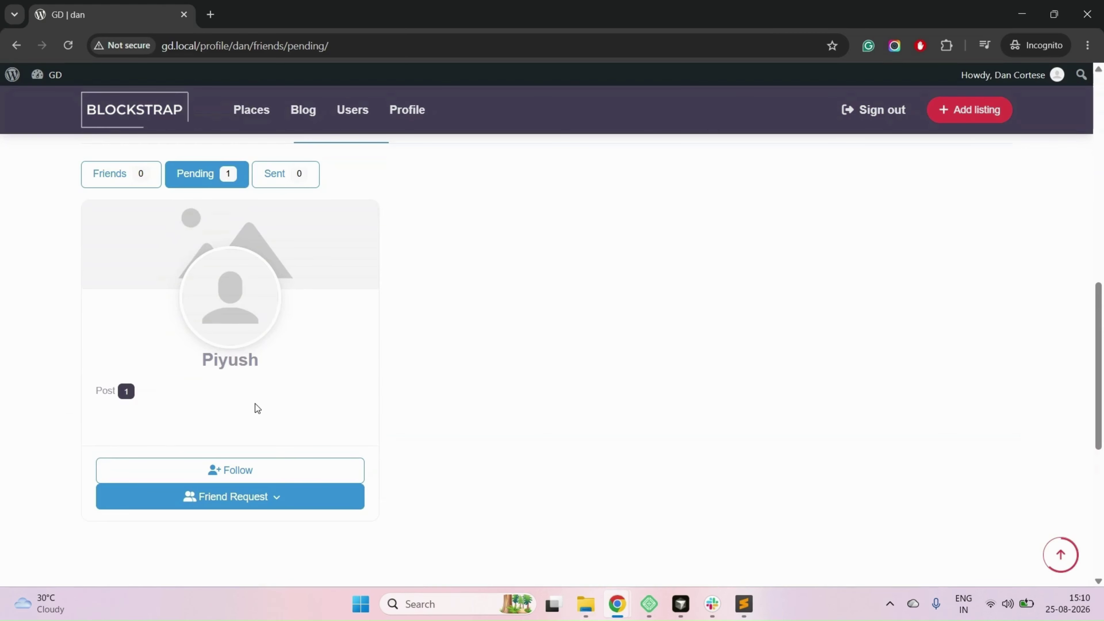
pyautogui.scroll(3, 555, 367)
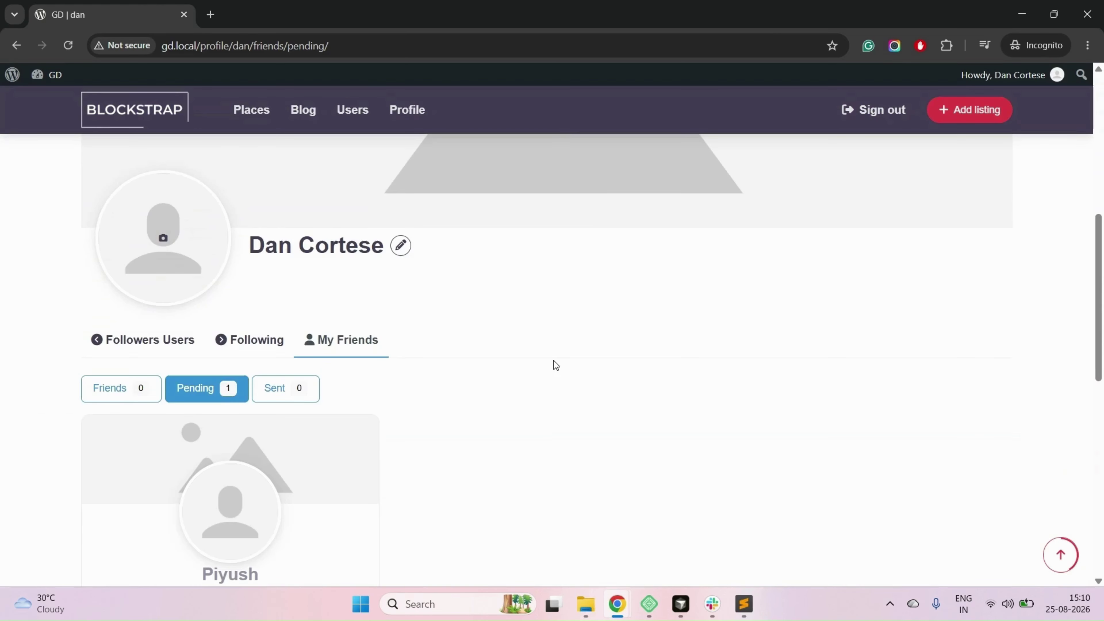
pyautogui.scroll(1, 555, 365)
pyautogui.scroll(-3, 553, 361)
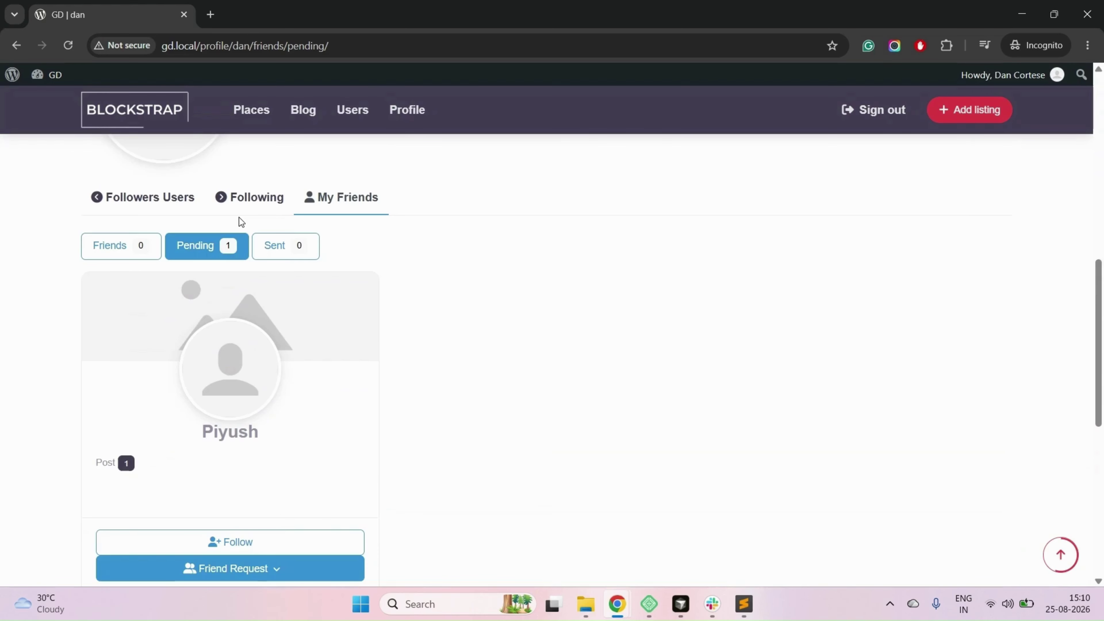
pyautogui.scroll(-2, 217, 444)
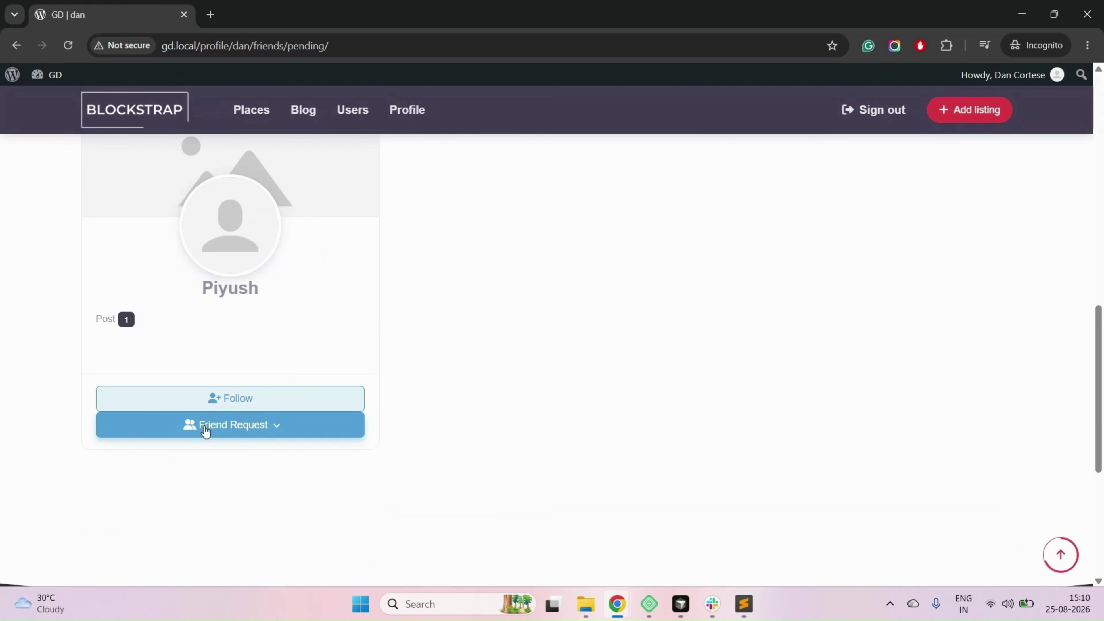
pyautogui.click(270, 426)
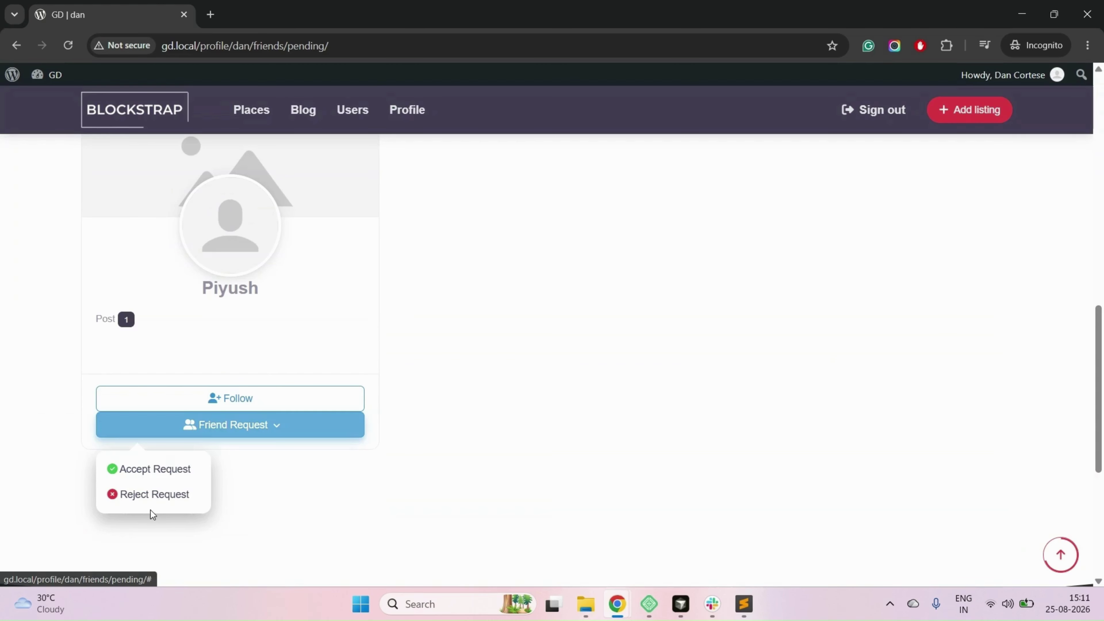
pyautogui.click(150, 468)
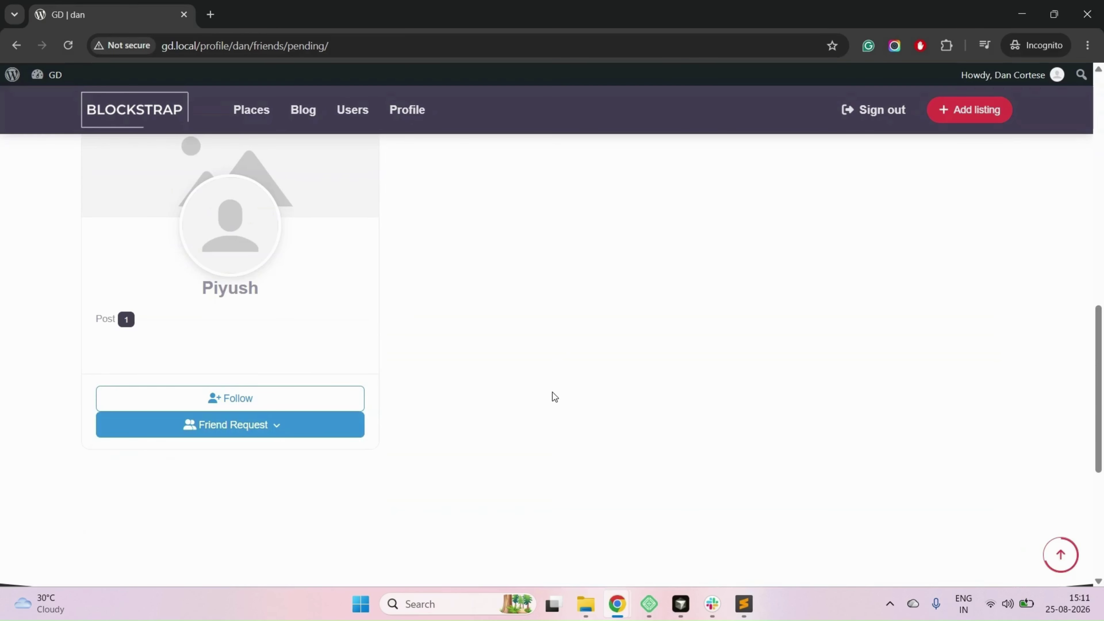
# - Reopen the member's My Friends tab and check the Friends and Pending lists after accepting the request
pyautogui.scroll(1, 295, 408)
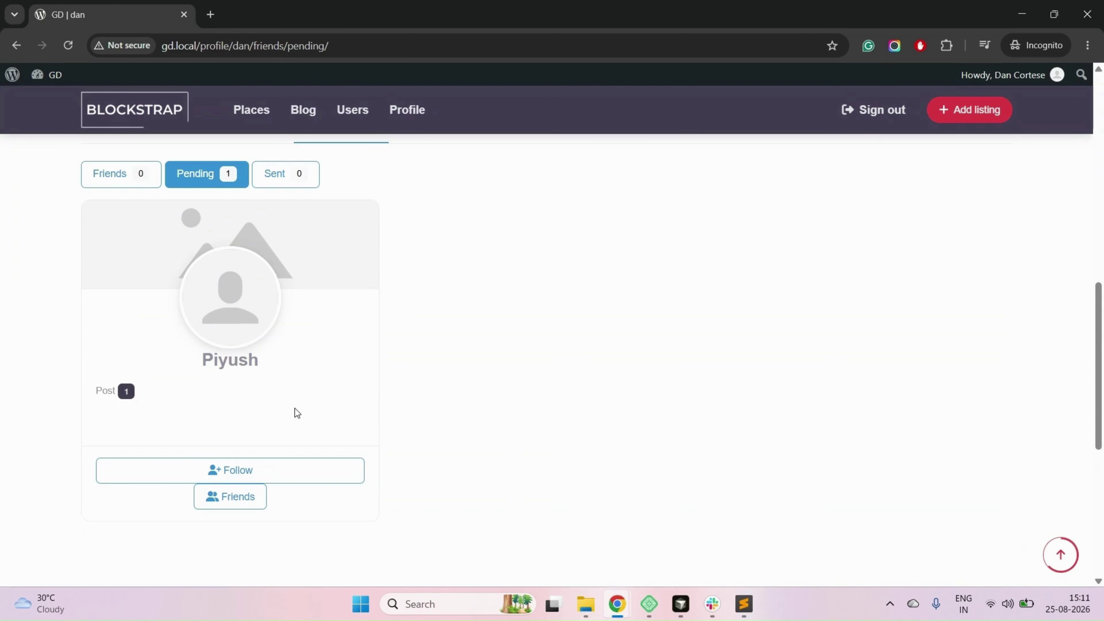
pyautogui.scroll(4, 295, 408)
pyautogui.scroll(2, 395, 383)
pyautogui.moveTo(92, 383); pyautogui.dragTo(322, 391)
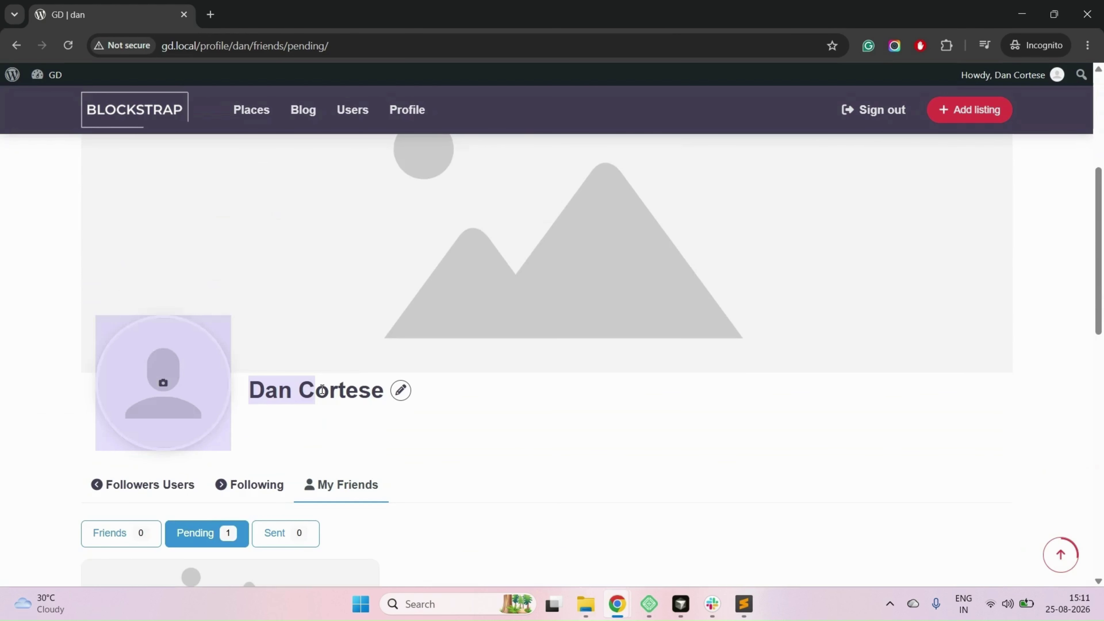
pyautogui.scroll(-4, 484, 423)
pyautogui.scroll(-3, 483, 423)
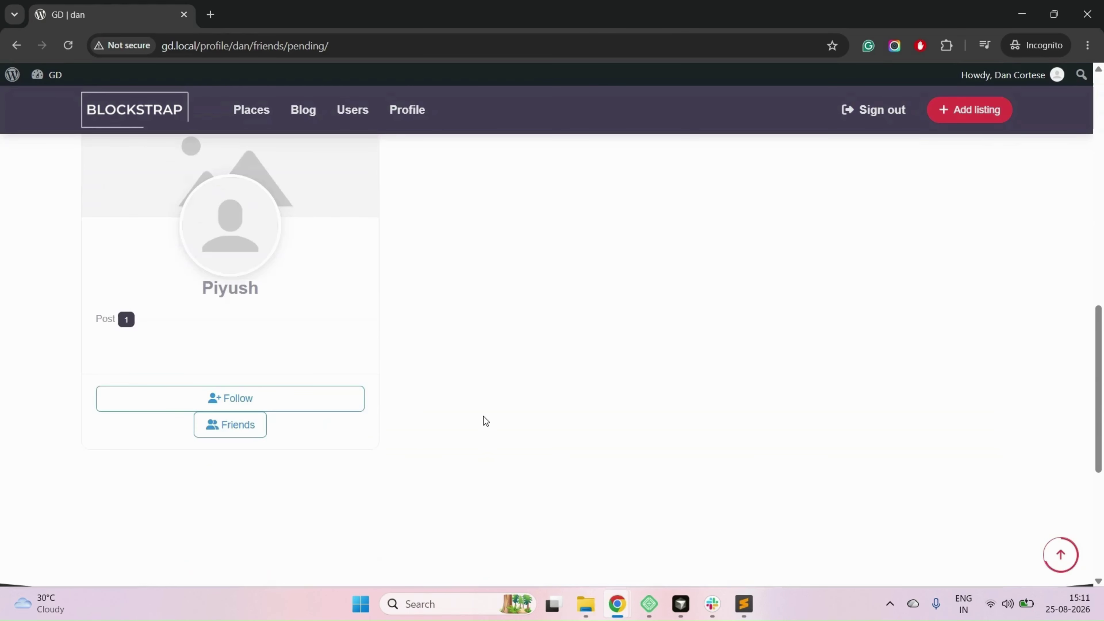
pyautogui.scroll(2, 483, 416)
pyautogui.scroll(2, 483, 420)
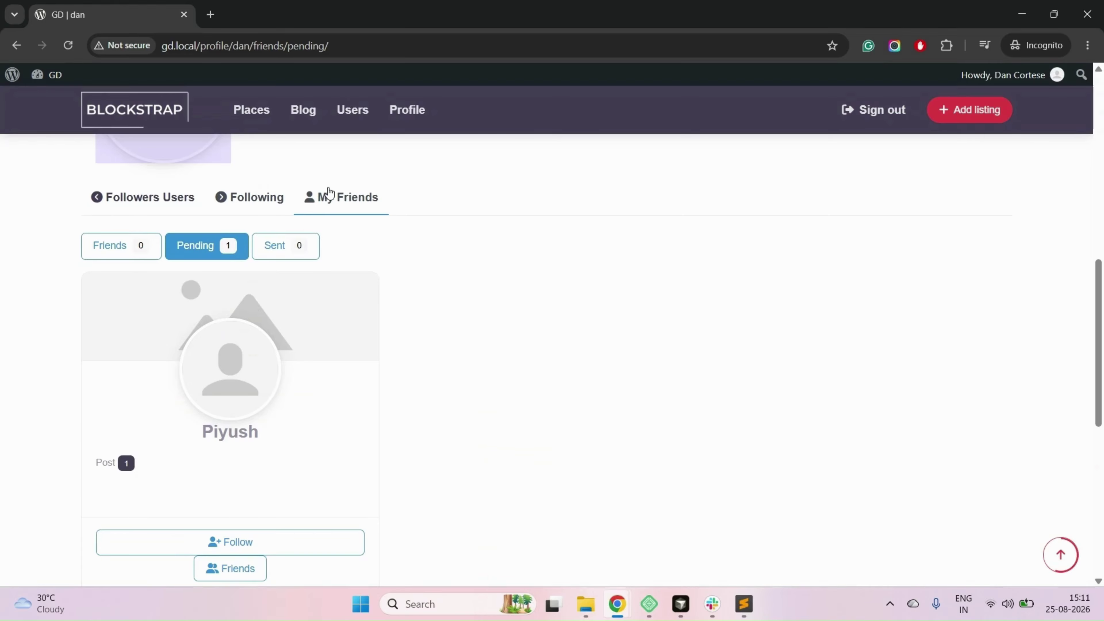
pyautogui.click(345, 198)
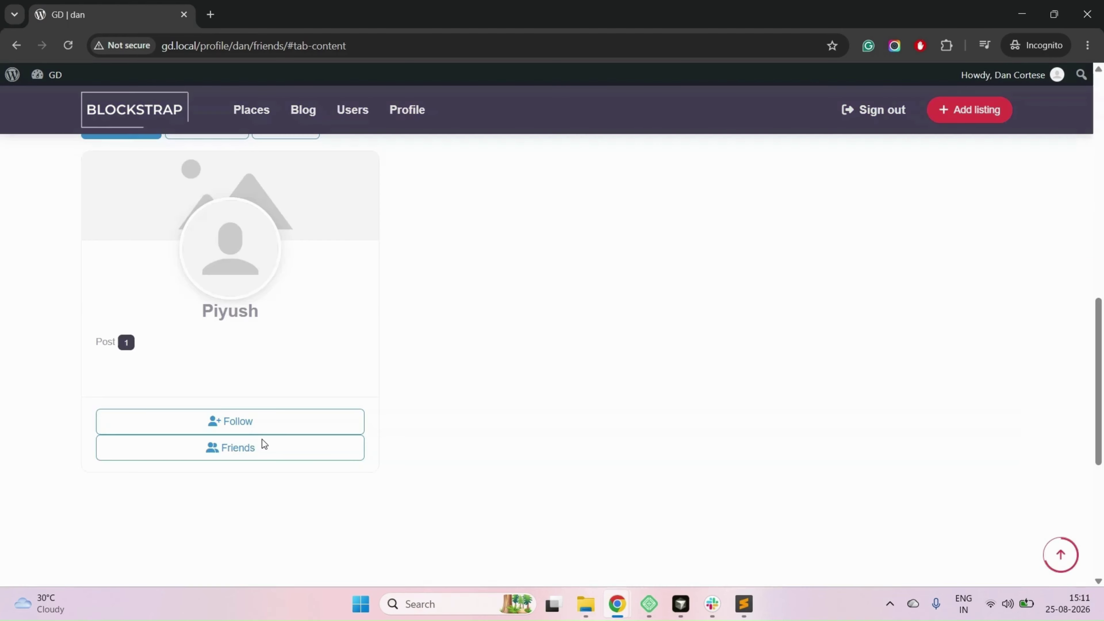
pyautogui.scroll(2, 105, 240)
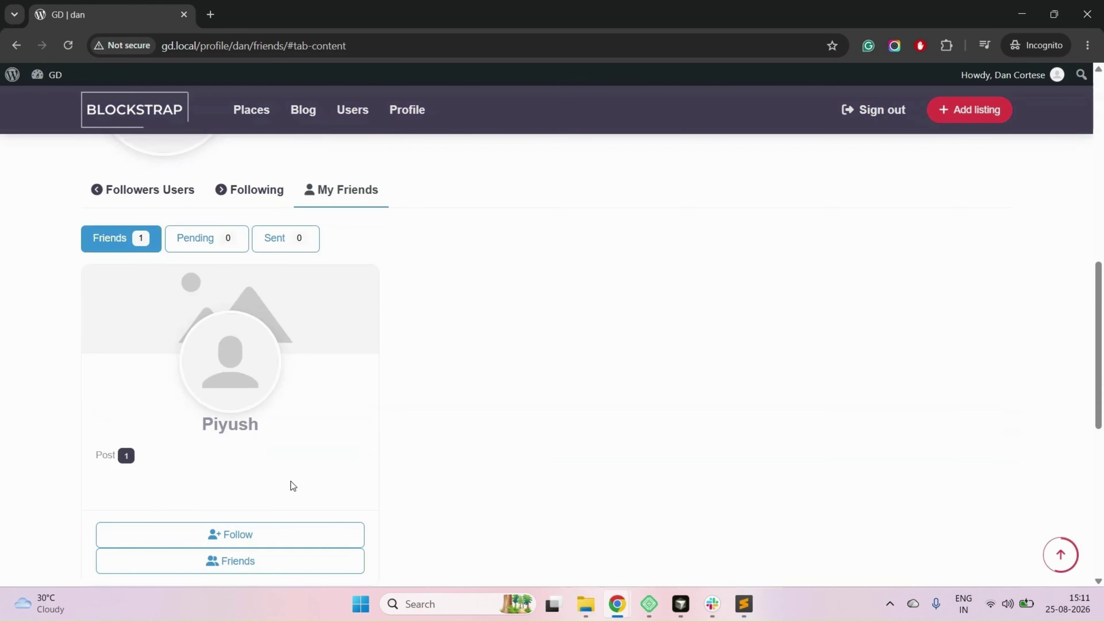
pyautogui.scroll(-3, 293, 486)
pyautogui.scroll(2, 209, 414)
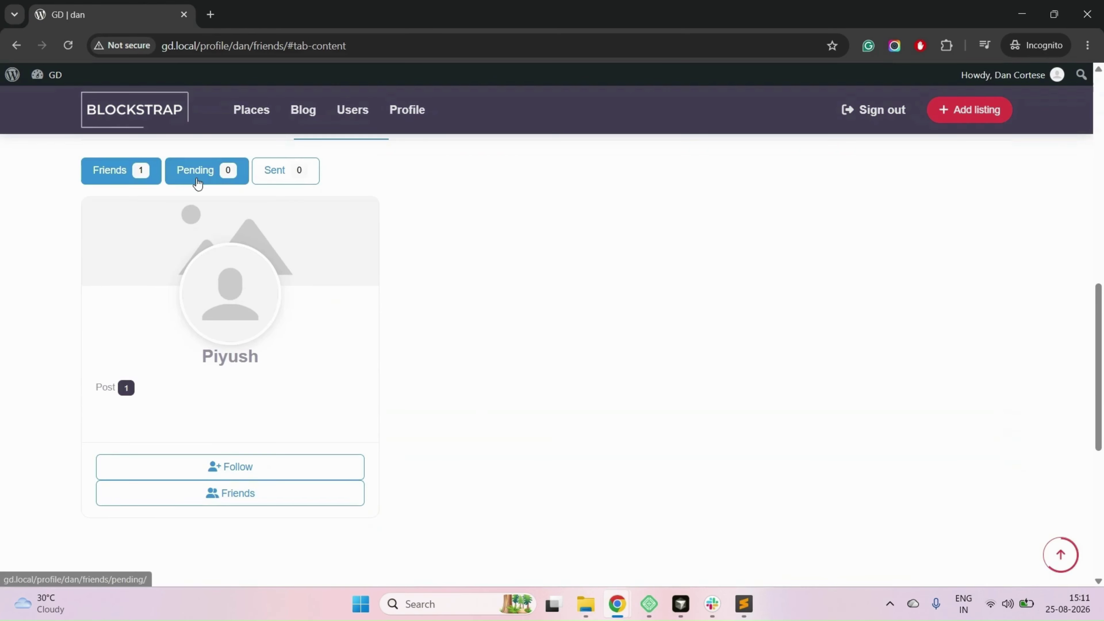
# - Return to the regular browser window and reload the Users page
pyautogui.click(618, 605)
pyautogui.click(500, 14)
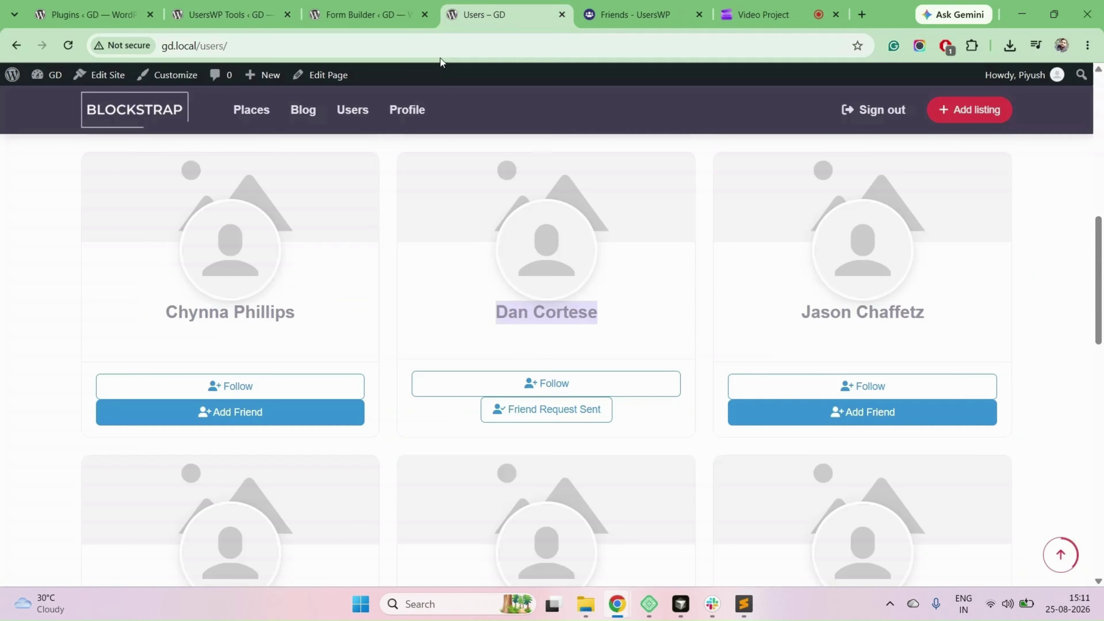
pyautogui.click(440, 46)
pyautogui.press('Return')
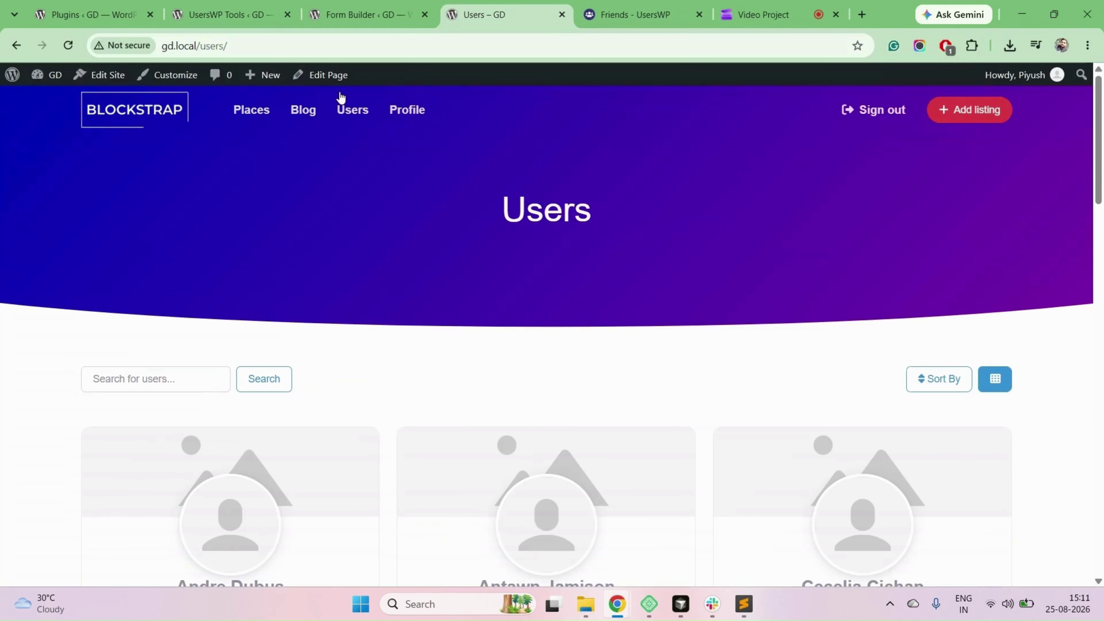
# - Open the request sender's own profile in a new tab and examine the friend's card under My Friends
pyautogui.middleClick(407, 110)
pyautogui.hotkey('ctrl', 'Tab')
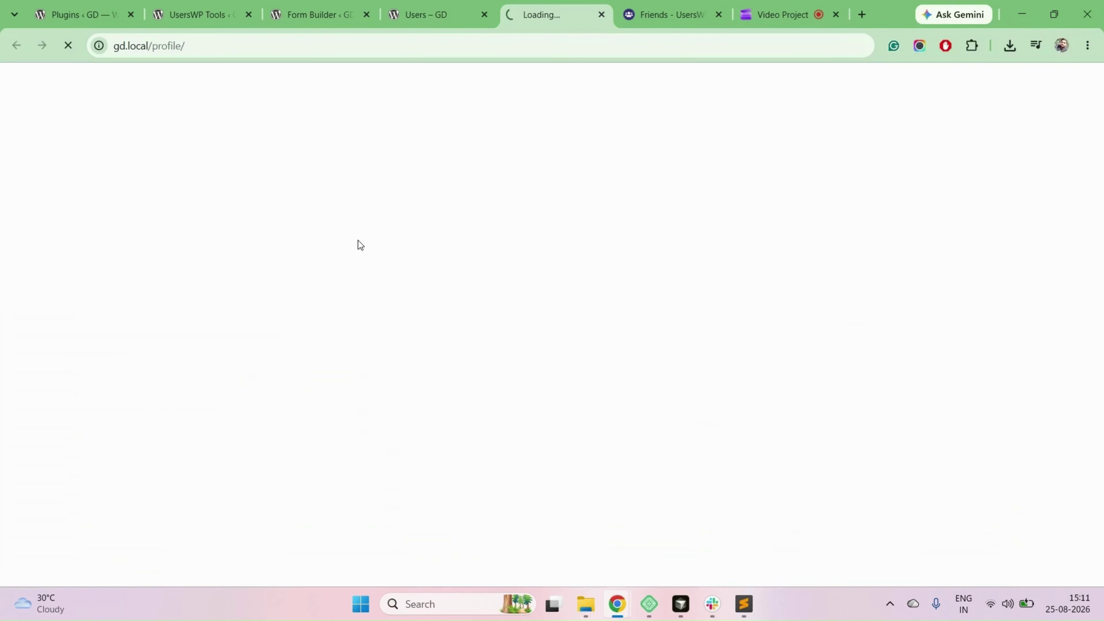
pyautogui.scroll(-8, 359, 243)
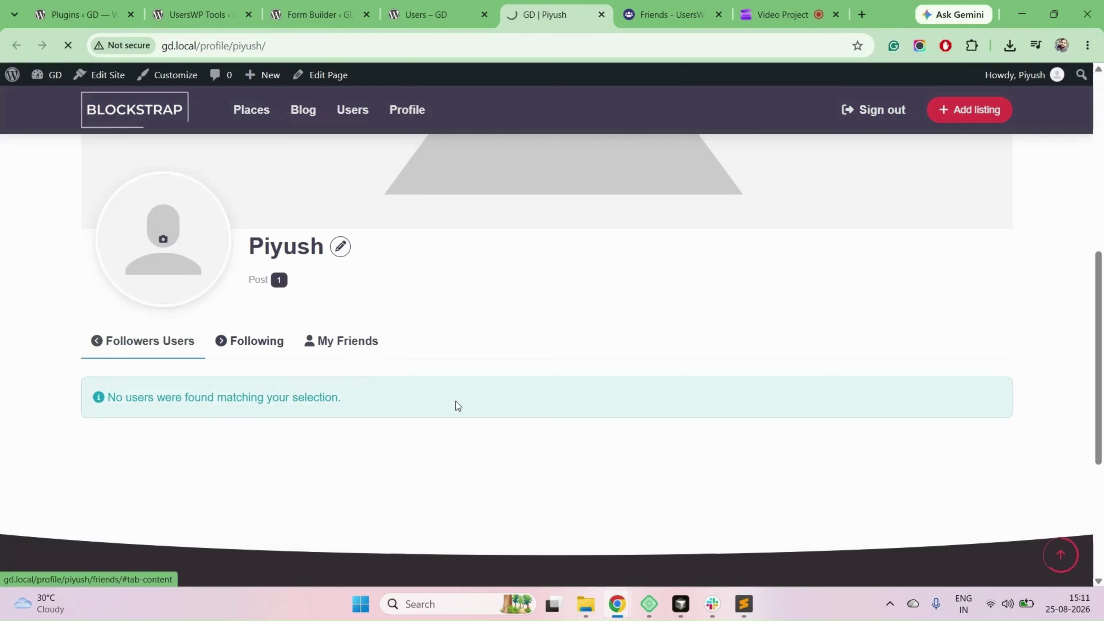
pyautogui.click(327, 344)
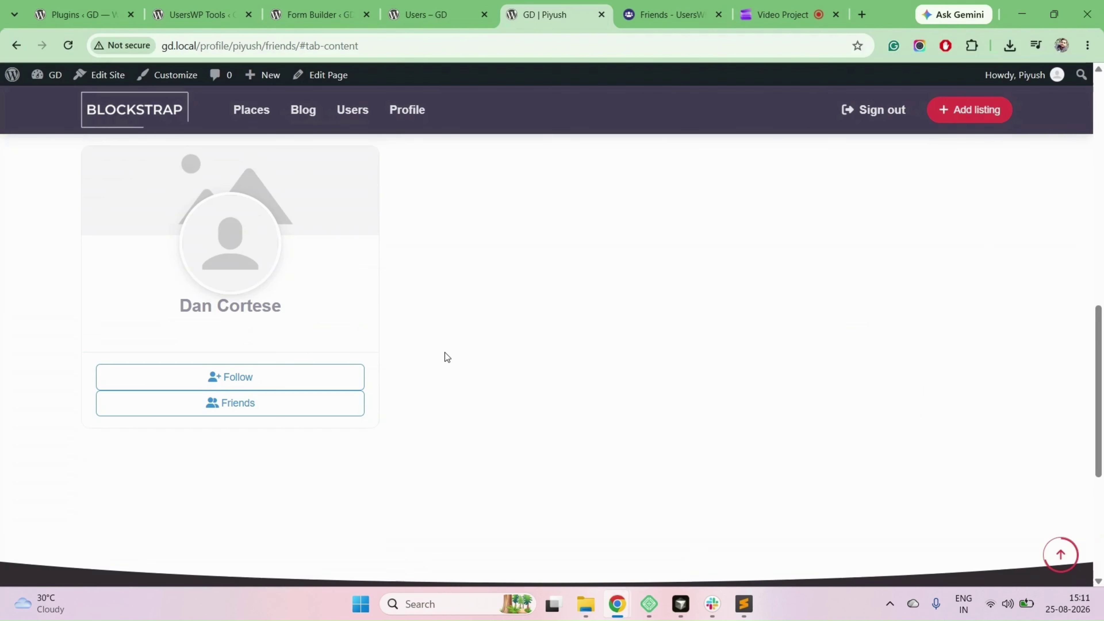
pyautogui.scroll(3, 446, 366)
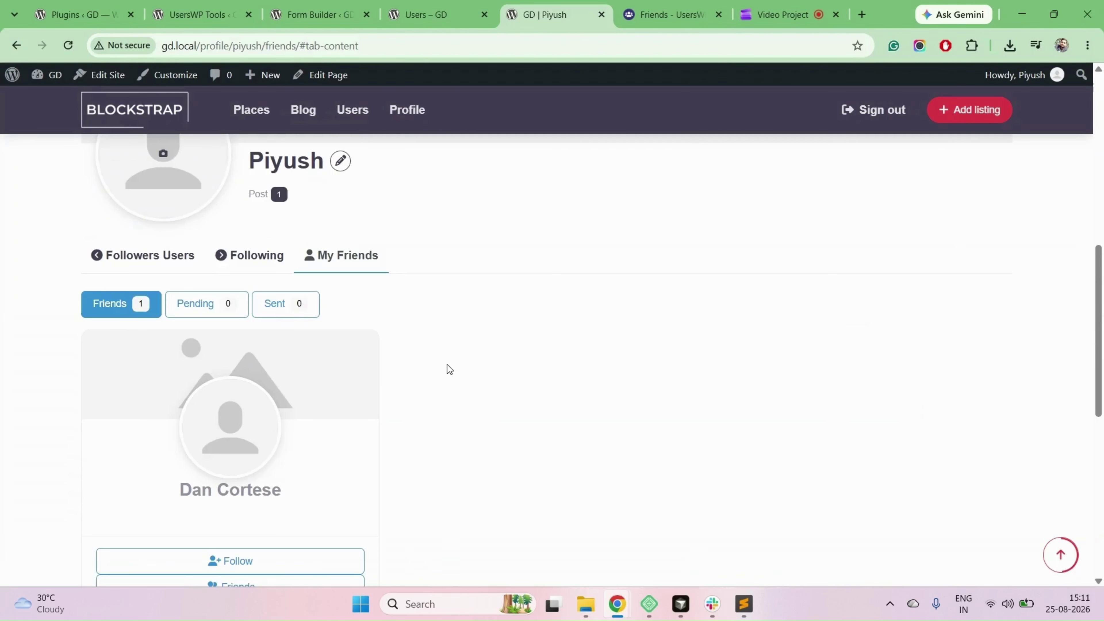
pyautogui.scroll(-2, 405, 405)
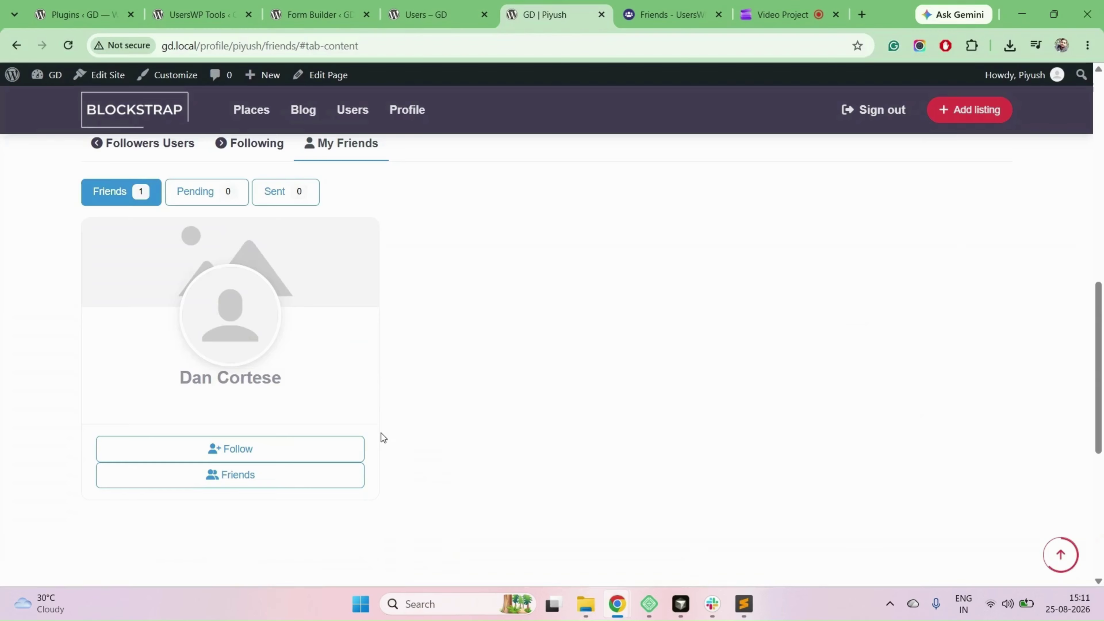
pyautogui.click(229, 490)
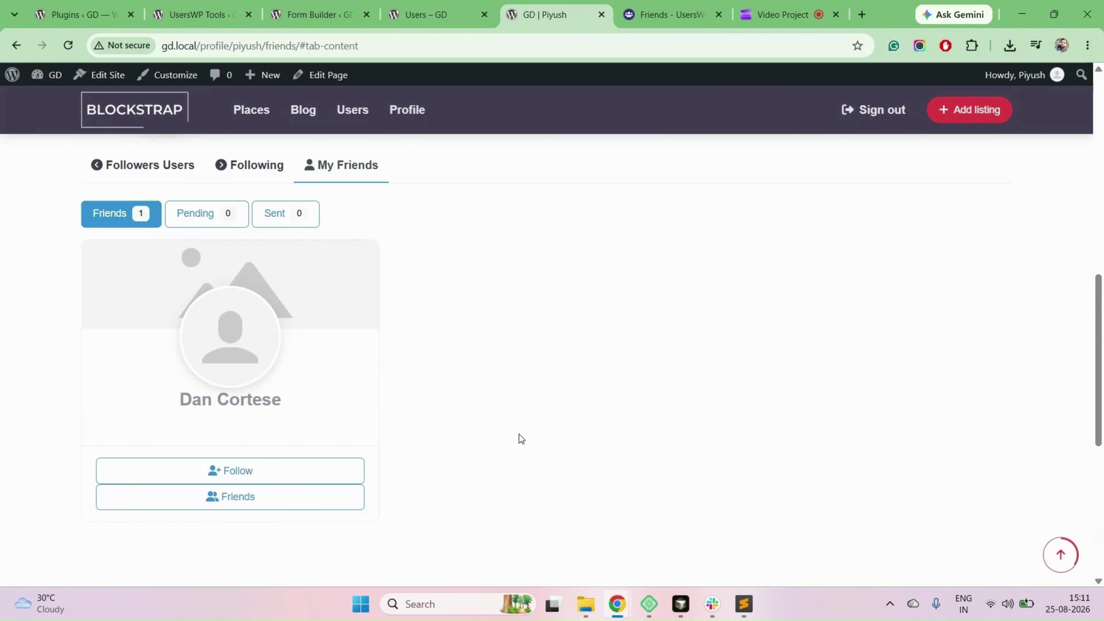
# - Switch to the Incognito window and remove the accepted friend from the member's Friends list
pyautogui.moveTo(617, 604)
pyautogui.click(772, 514)
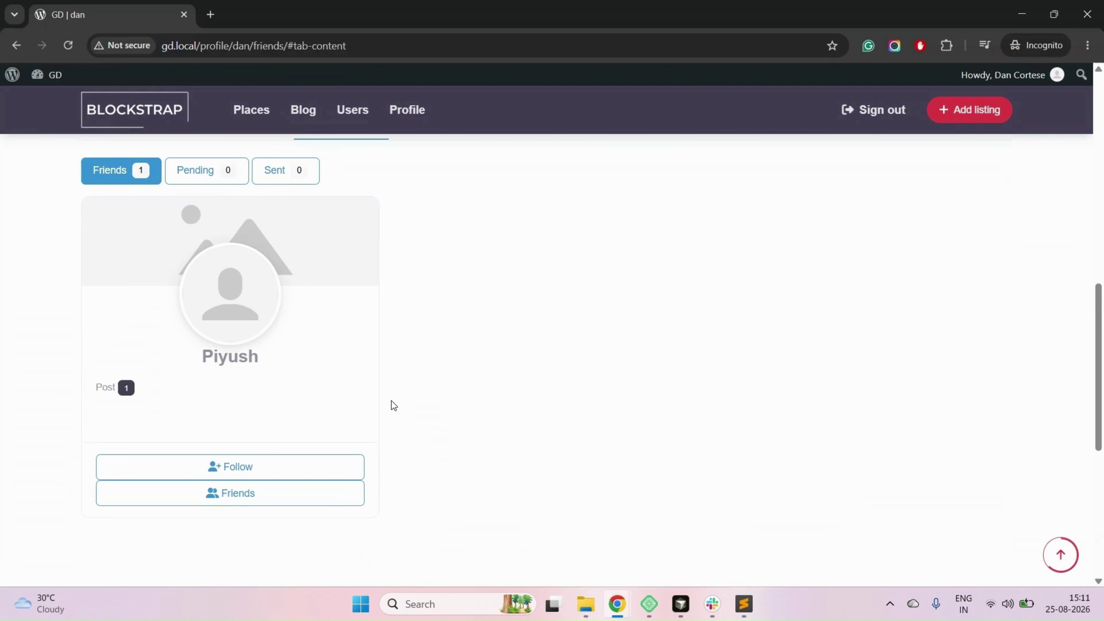
pyautogui.scroll(-7, 333, 394)
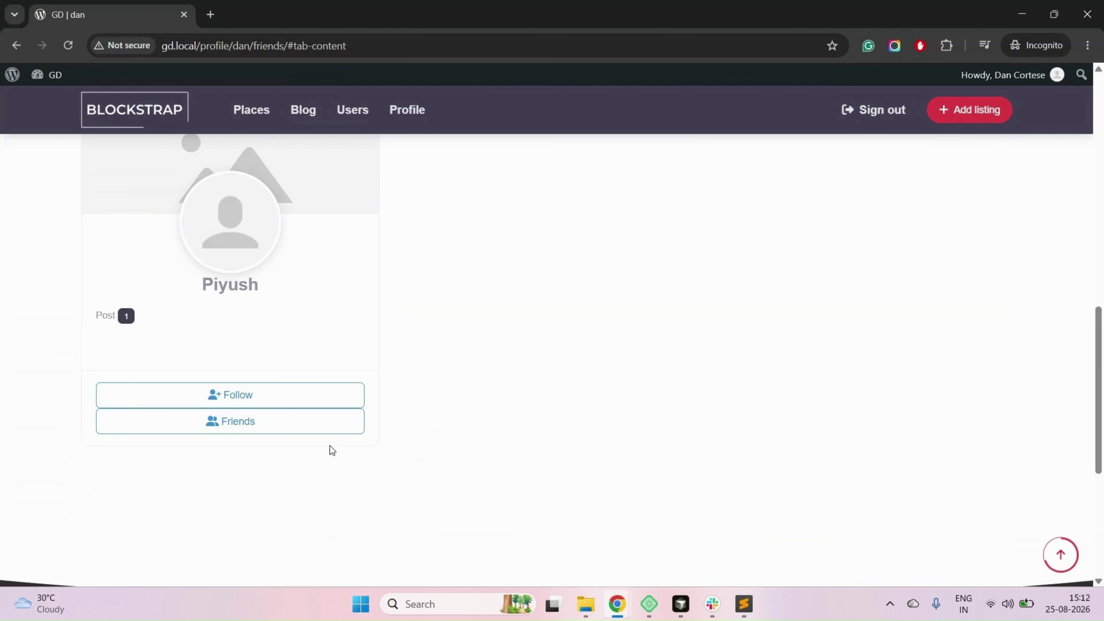
pyautogui.click(258, 431)
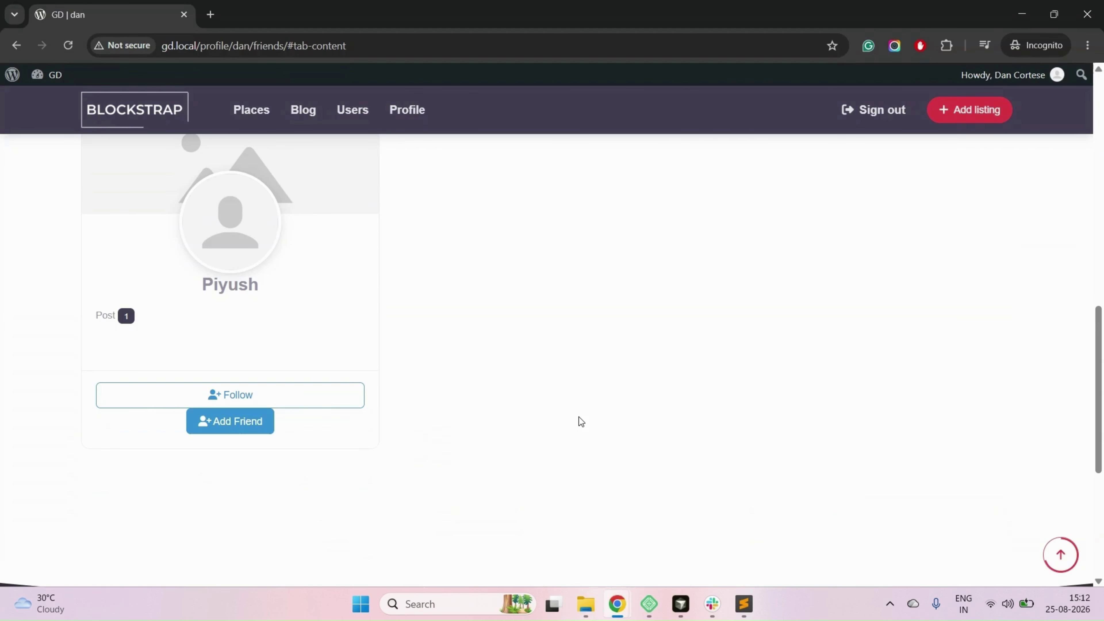
# - Reload the My Friends page in the regular window and in the Incognito window to check the friend removal
pyautogui.moveTo(617, 604)
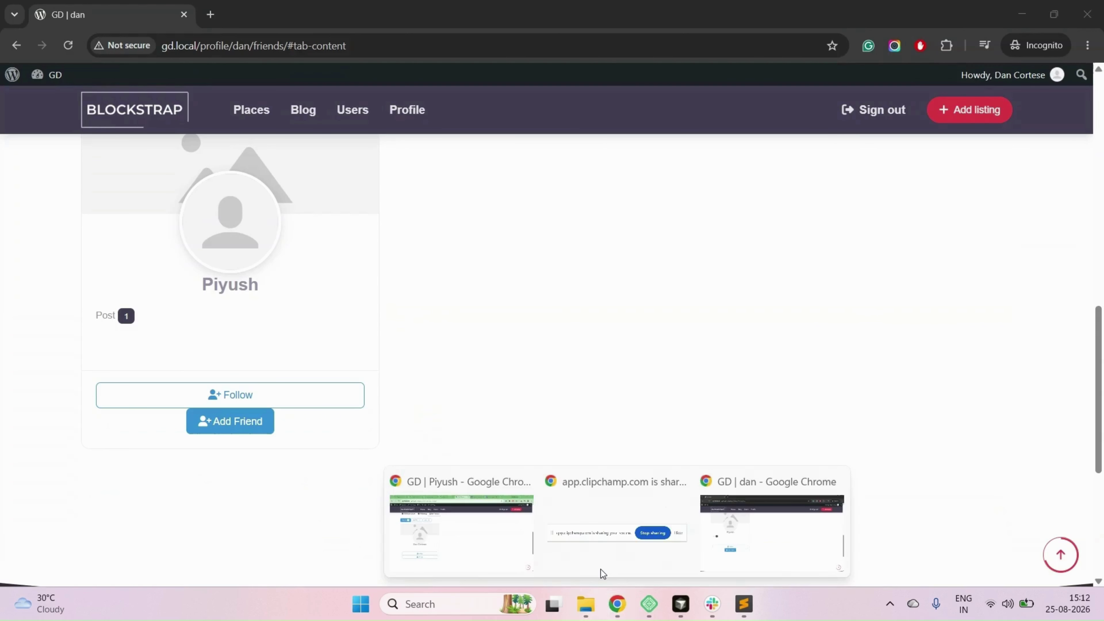
pyautogui.click(462, 522)
pyautogui.press('F5')
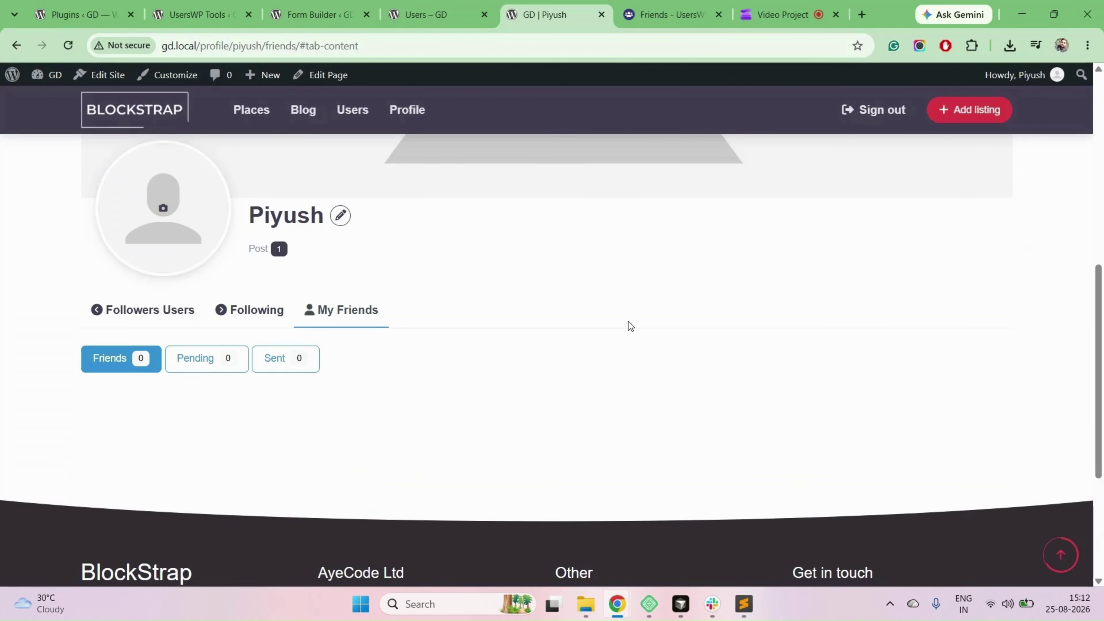
pyautogui.moveTo(618, 604)
pyautogui.click(702, 544)
pyautogui.press('F5')
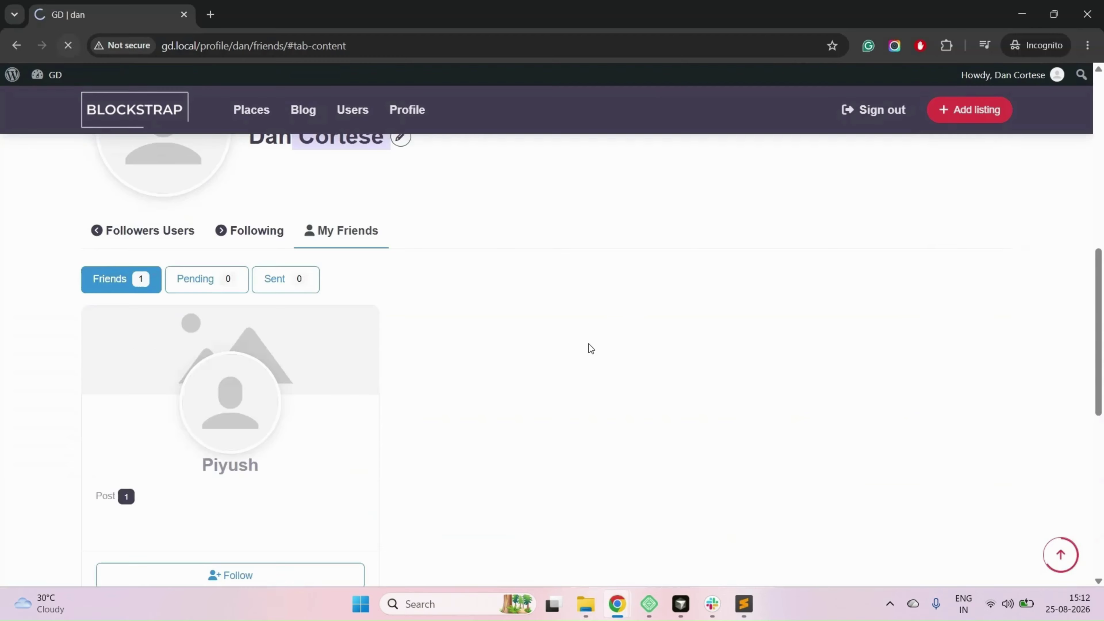